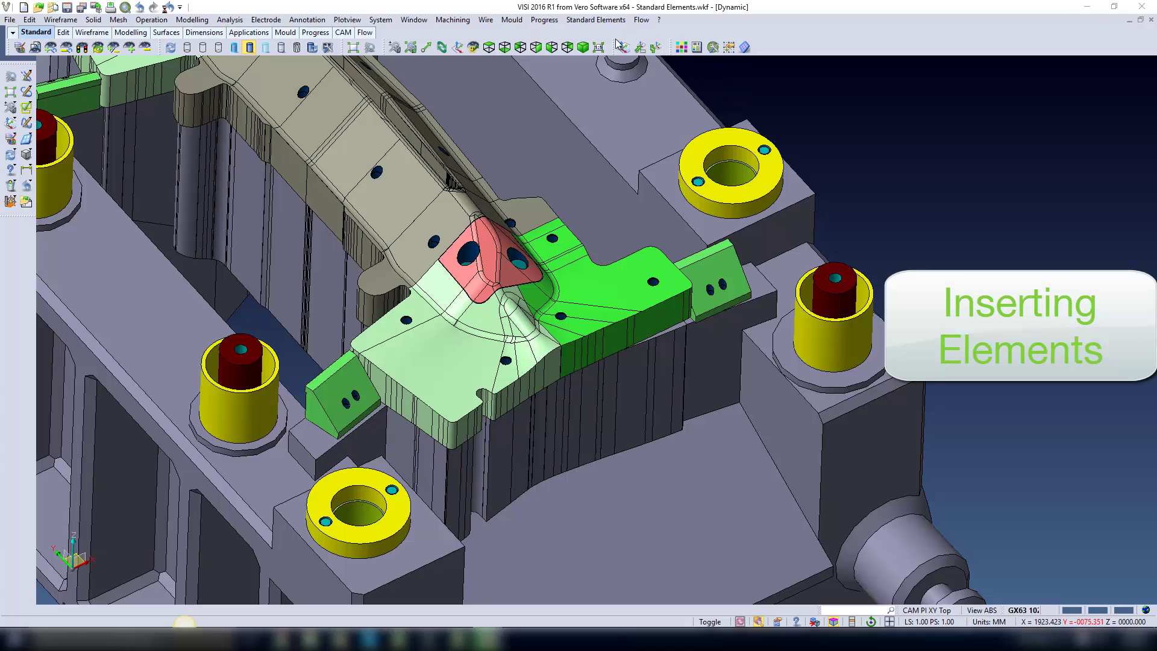
Open the Standard Elements menu over the Standard Elements.wkf progress die model
click(596, 20)
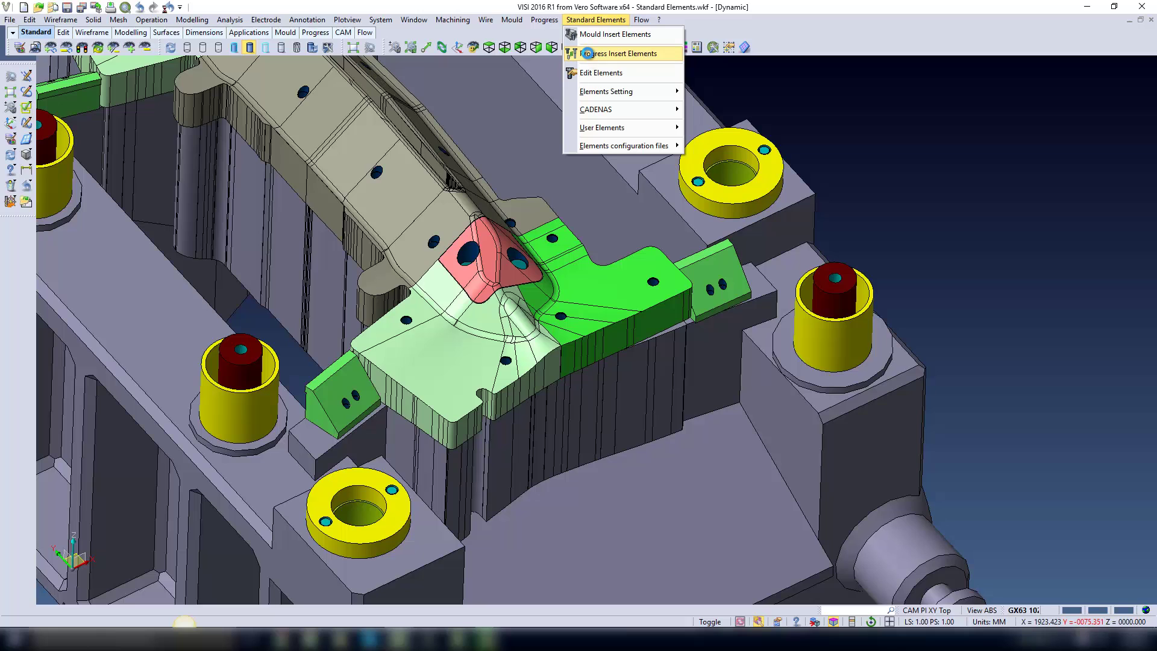
Load a Misumi CB cap screw (diameter 3, rule SHCS1) from Progress Insert Elements' Cap Screws
click(590, 54)
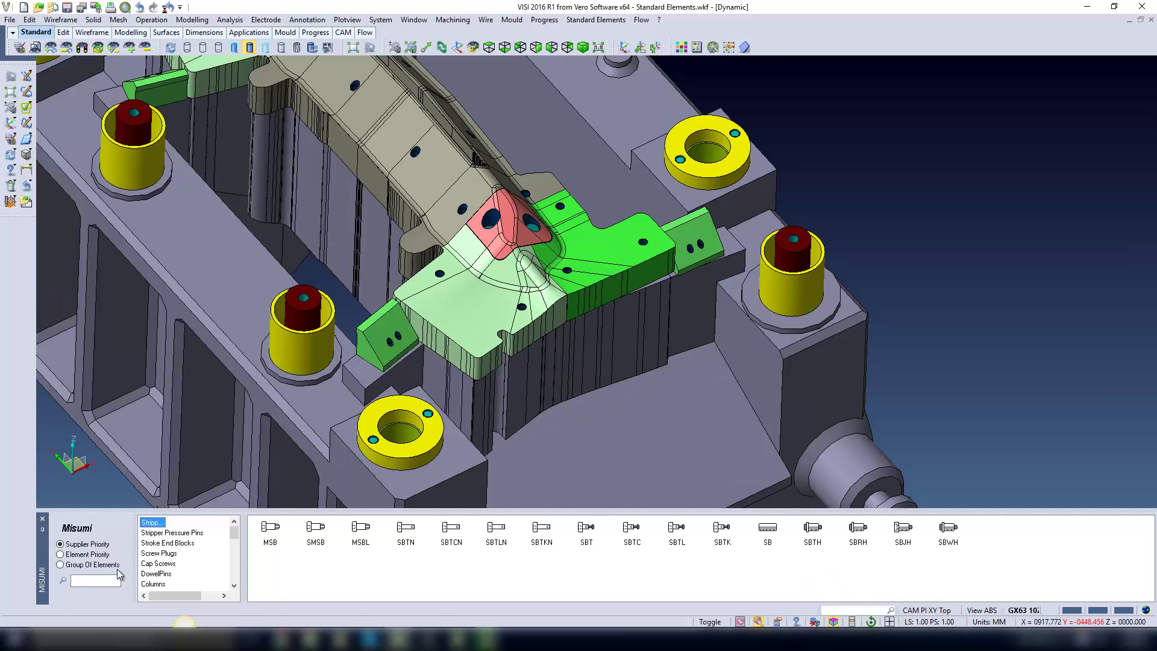
click(156, 565)
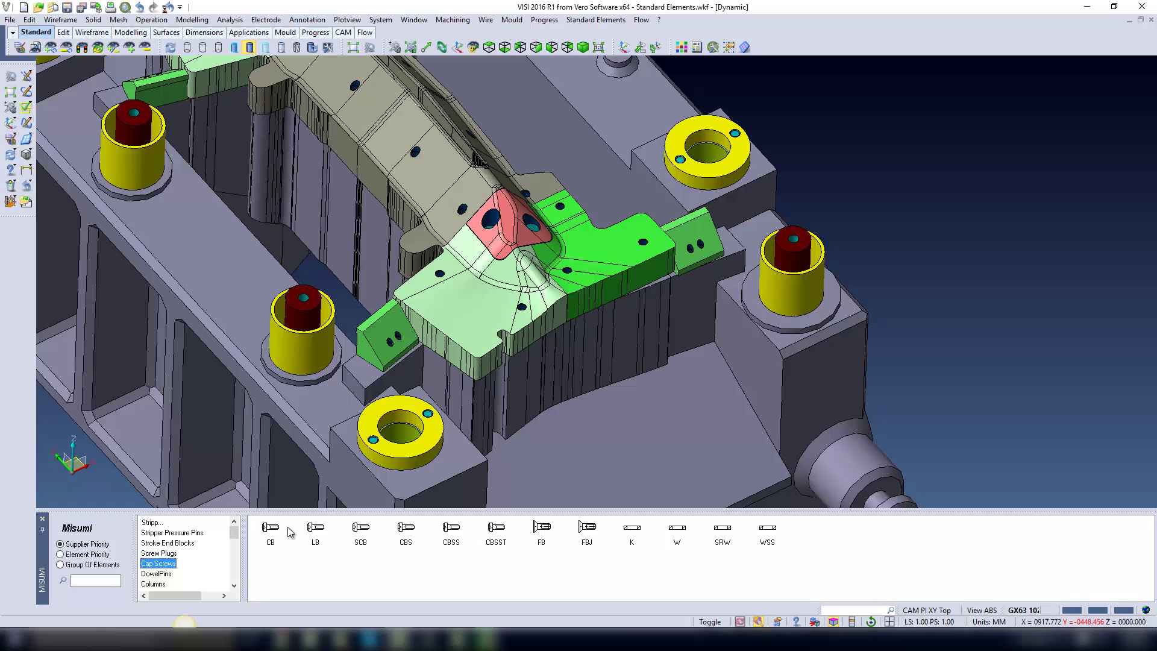
click(269, 530)
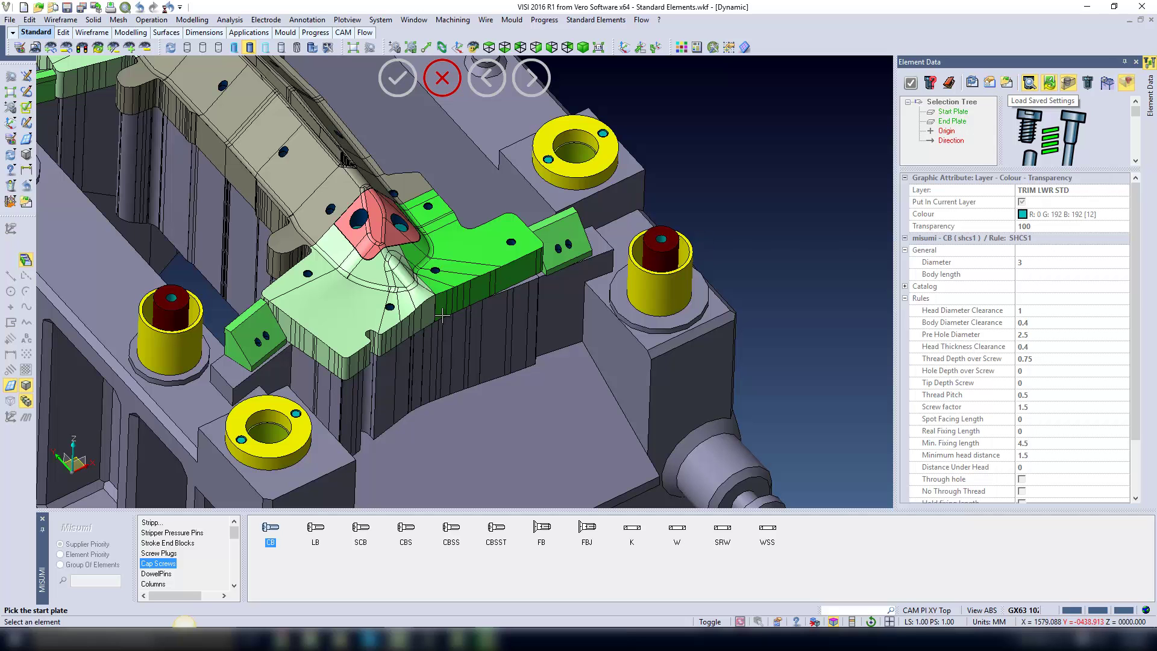
Place the CB screw from the top plate to the lower plate, with origin and direction on the top face
scroll(320, 348, up, 5)
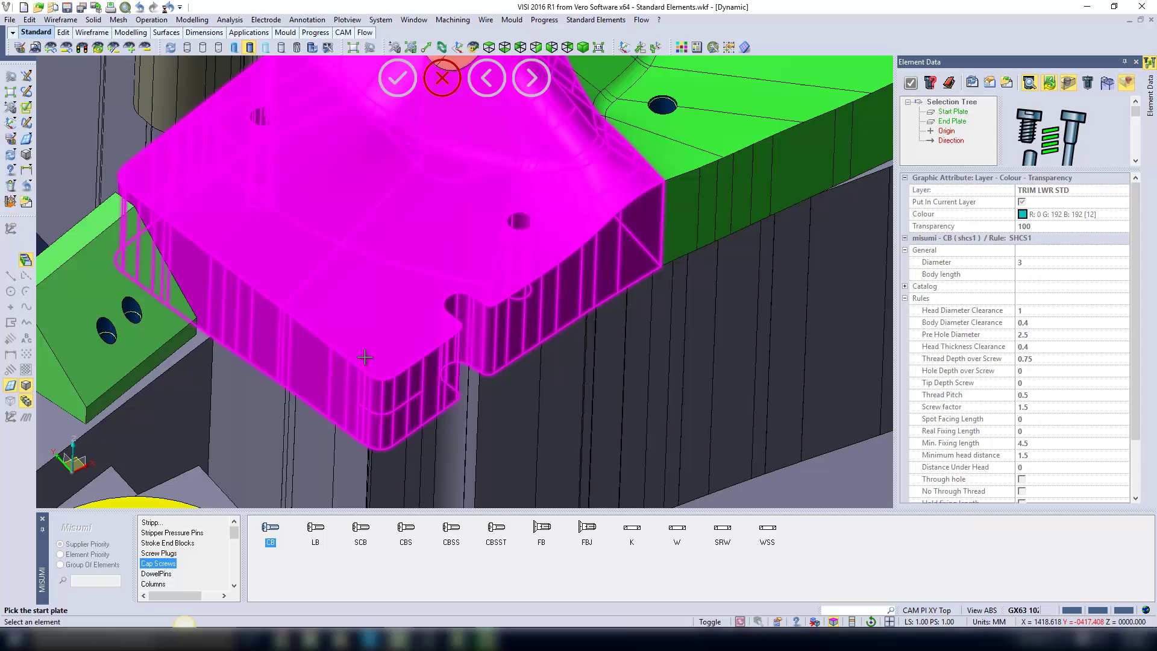
click(377, 376)
click(461, 456)
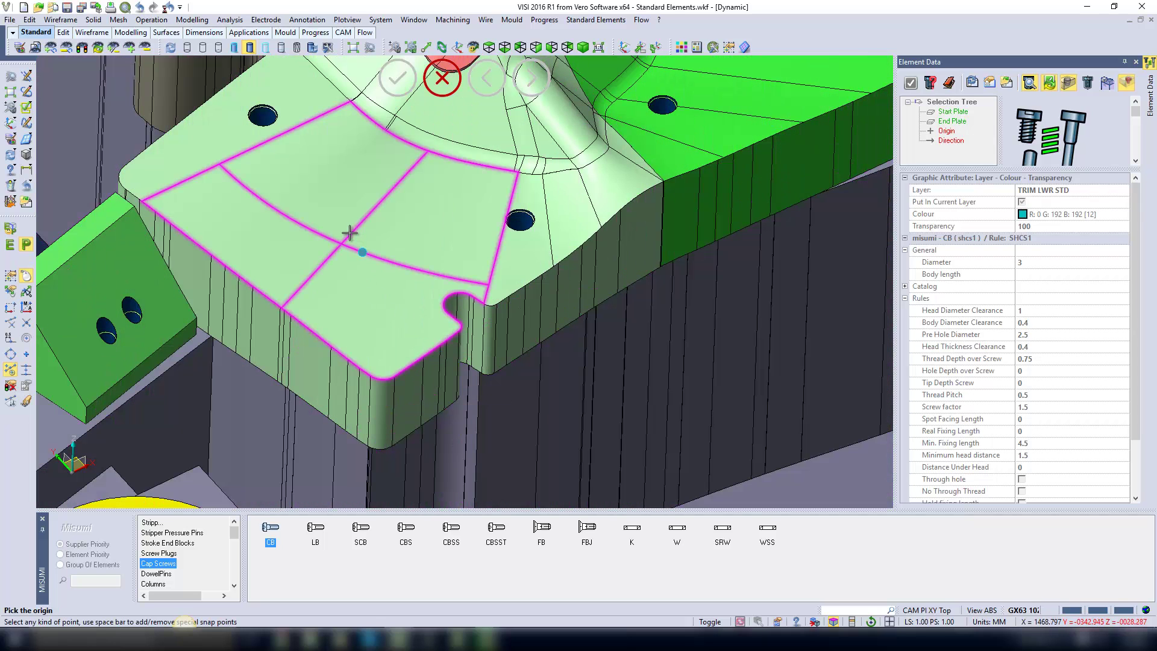
click(348, 222)
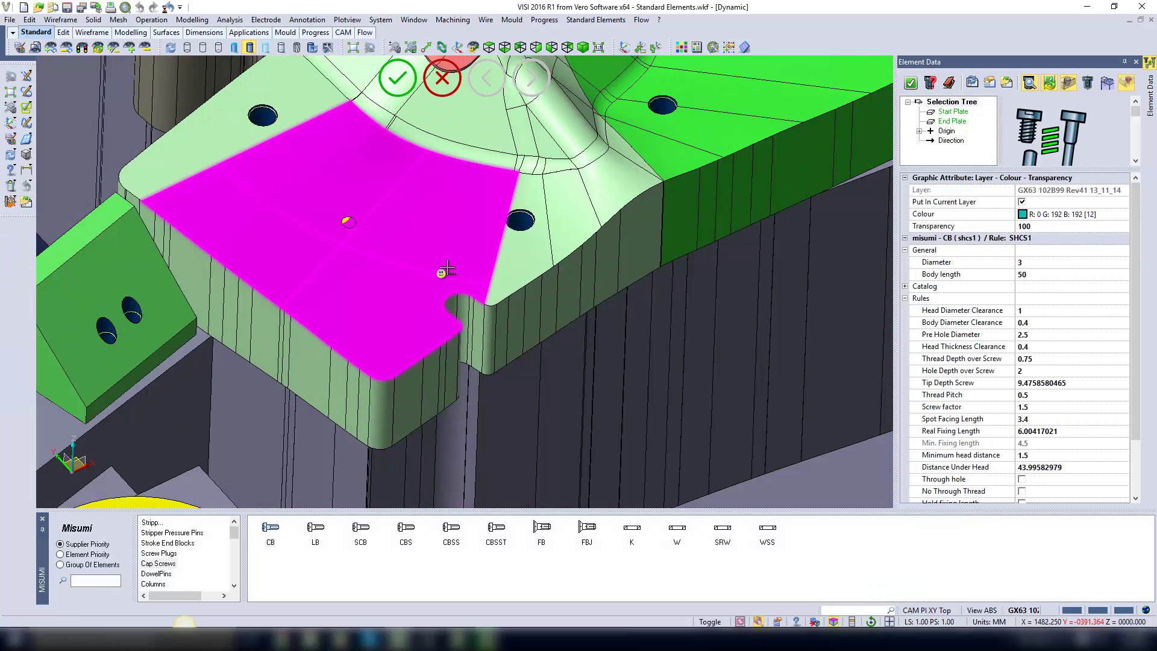
click(422, 290)
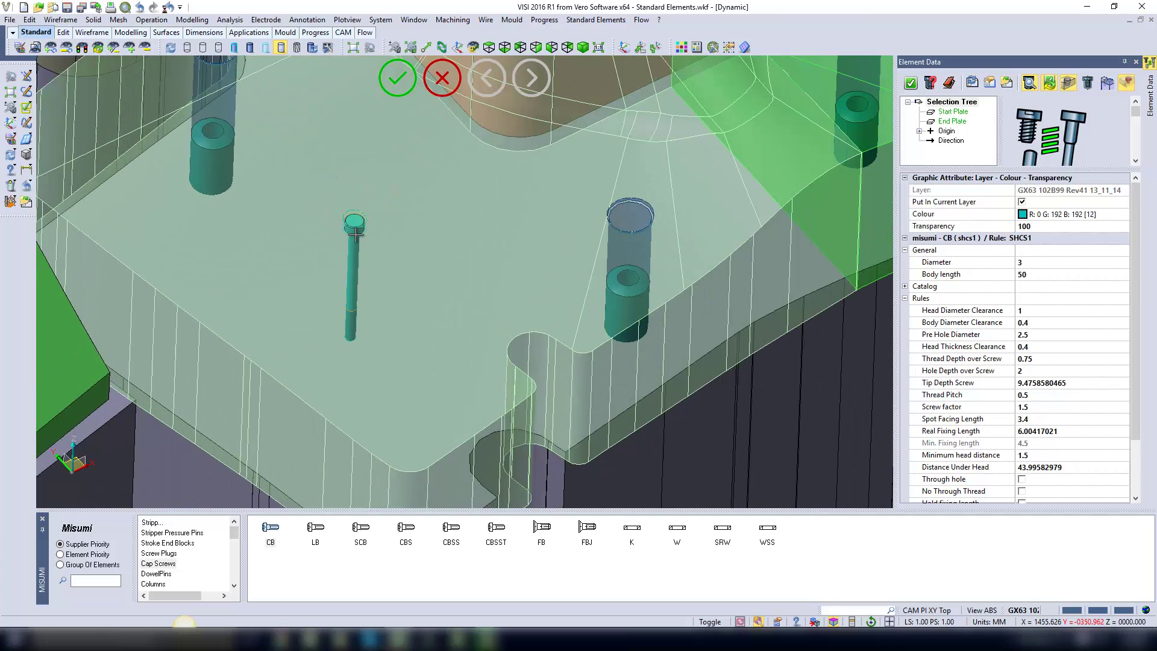
scroll(431, 255, up, 2)
Change the previewed CB screw to diameter 12, body length 45, with Build Hexagon ticked
click(1027, 264)
click(1028, 263)
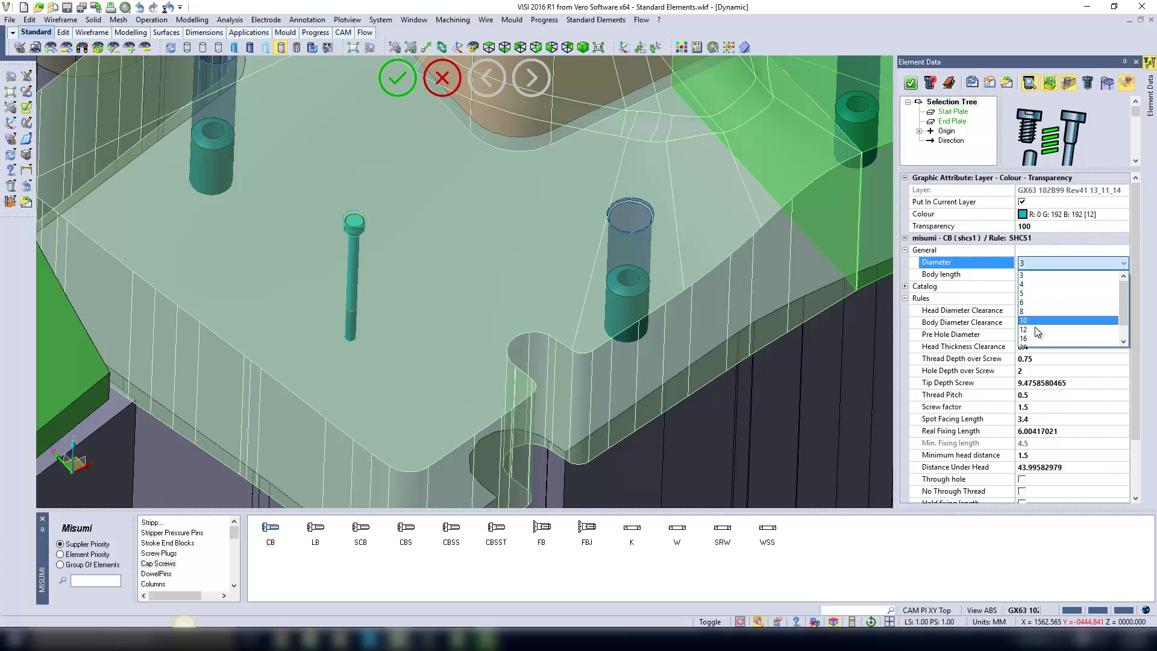
click(1033, 329)
click(1034, 276)
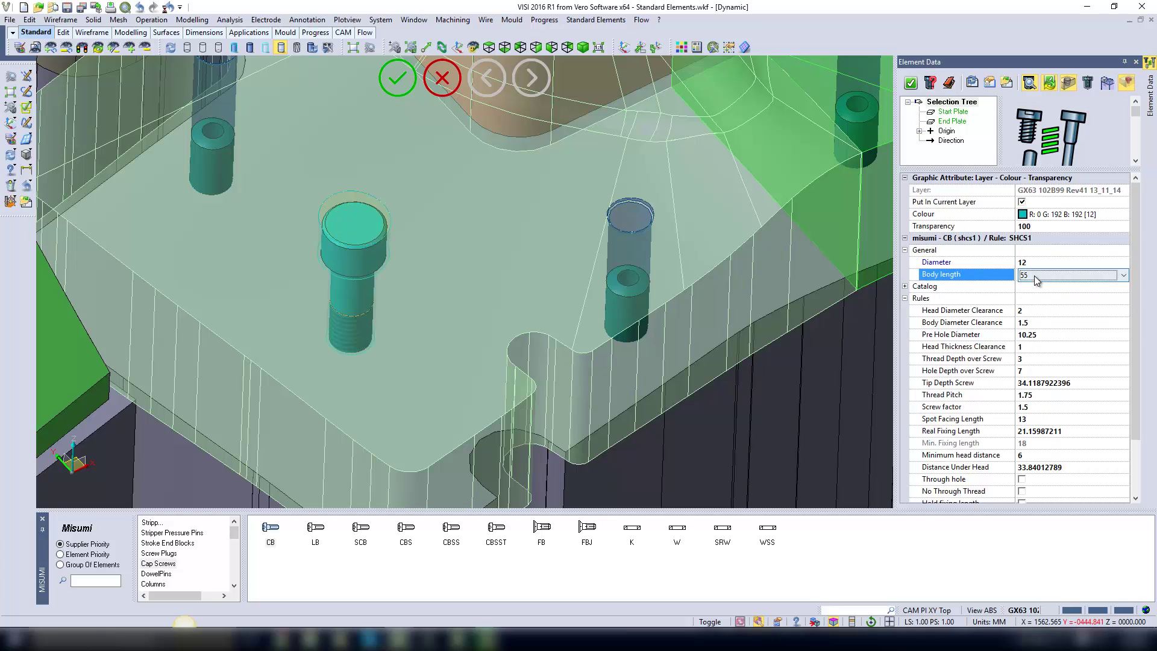
click(1035, 276)
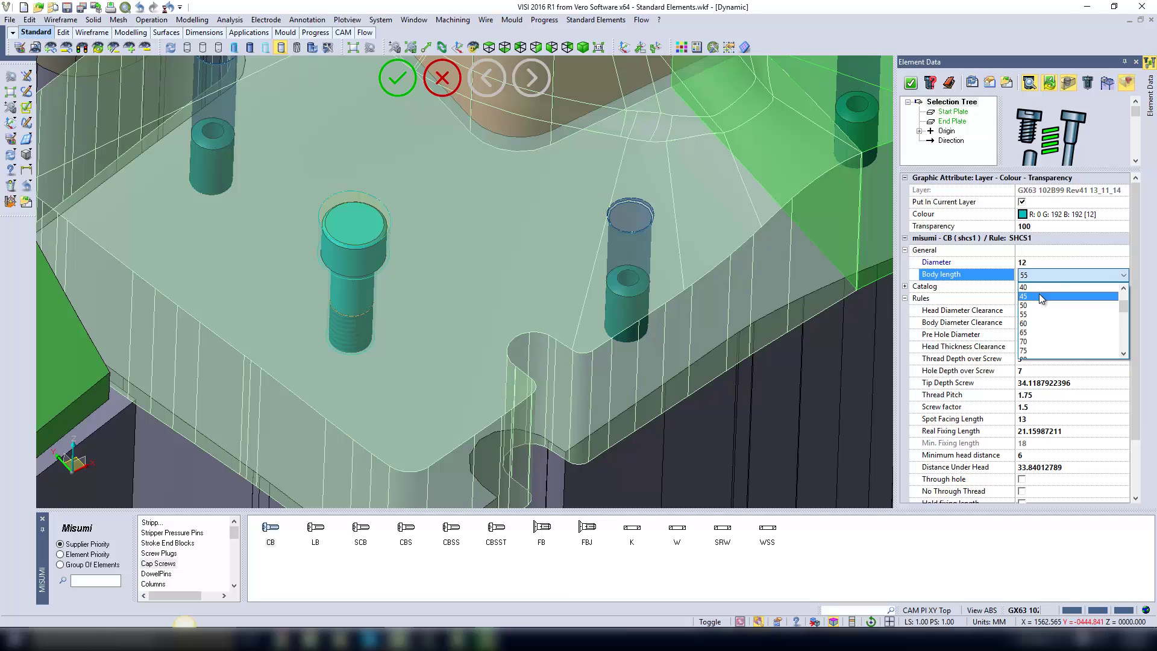
click(1041, 296)
scroll(1135, 324, down, 2)
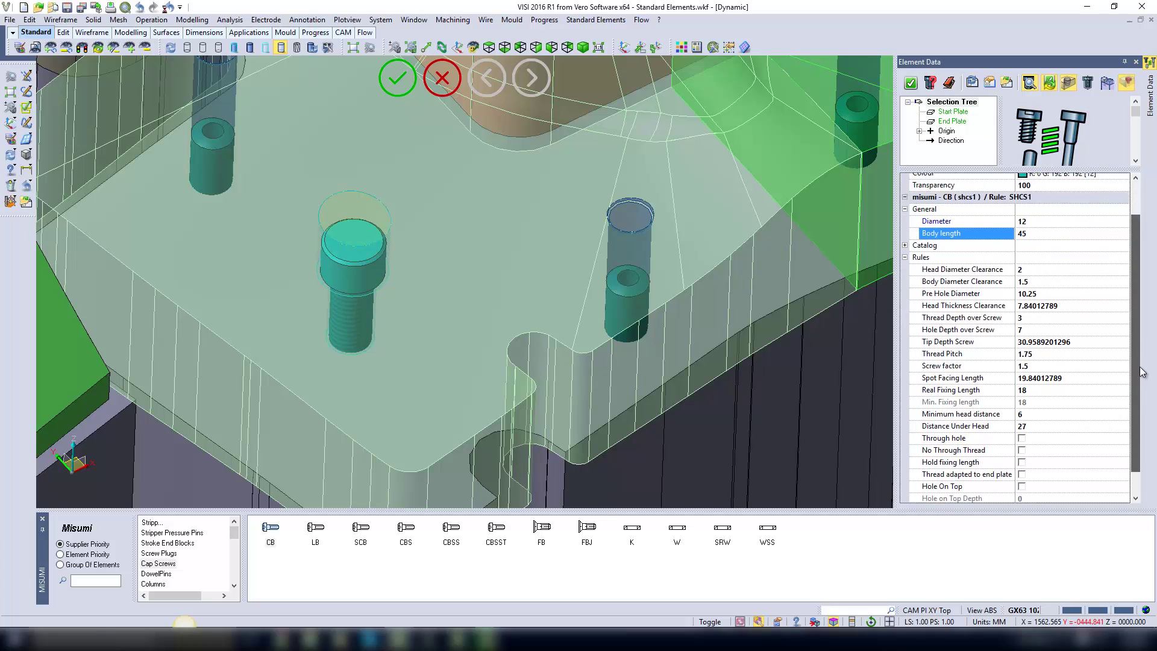
click(1022, 496)
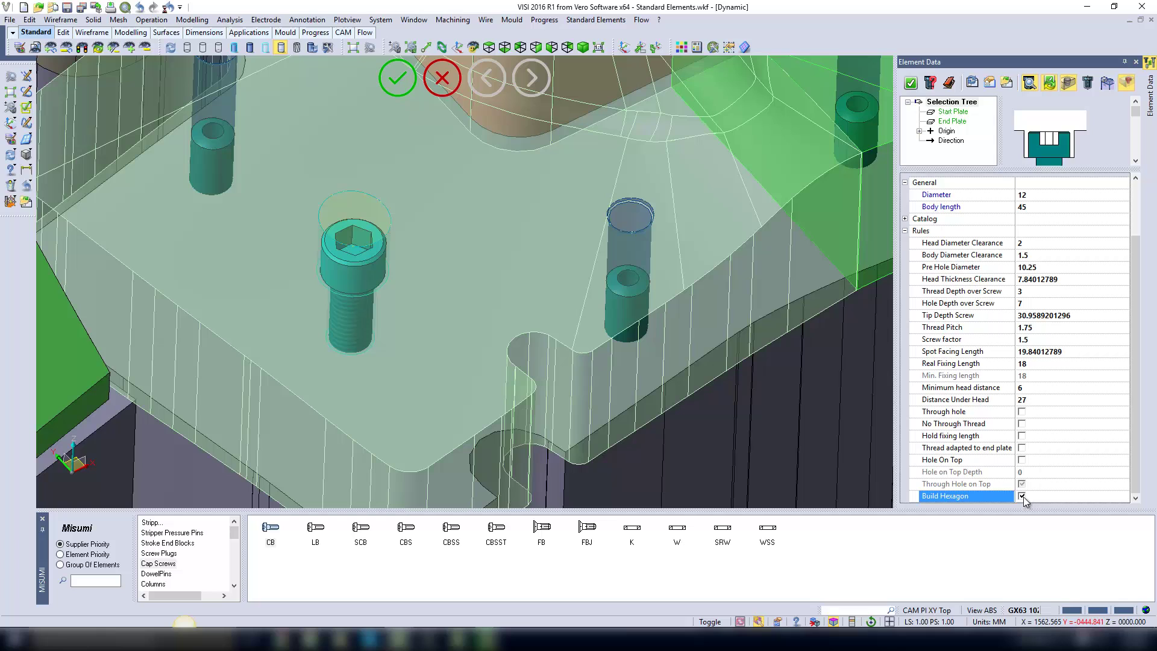
click(1129, 376)
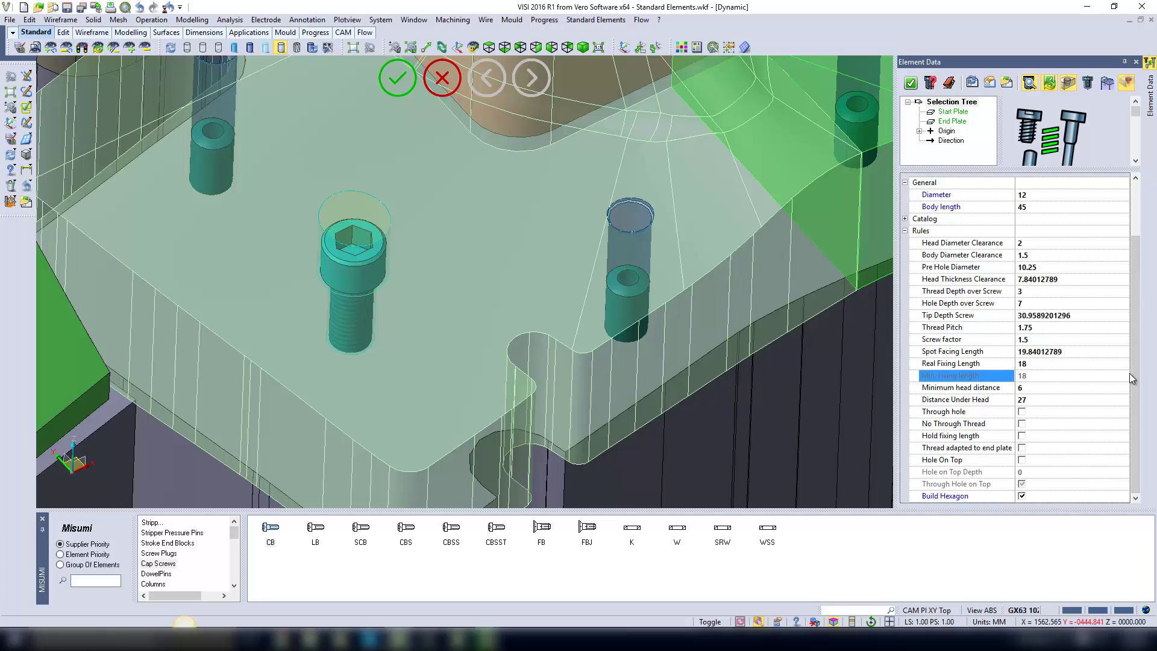
scroll(1135, 374, up, 2)
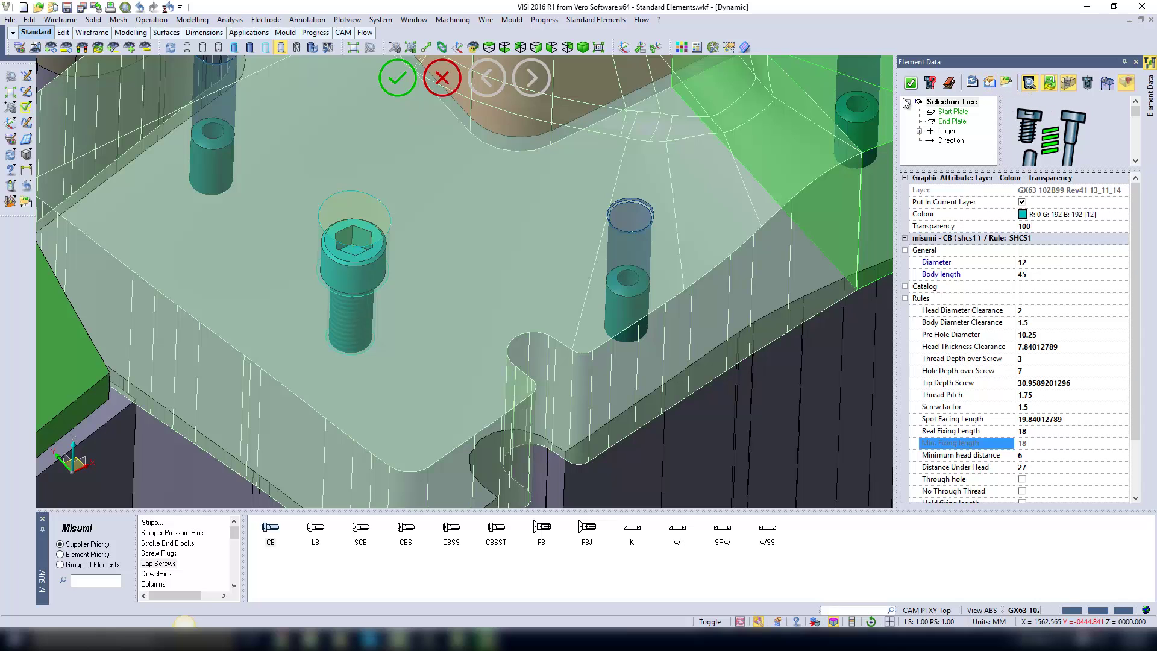
Insert the configured diameter 12, length 45 cap screw and finish its placement
click(910, 84)
scroll(459, 317, down, 3)
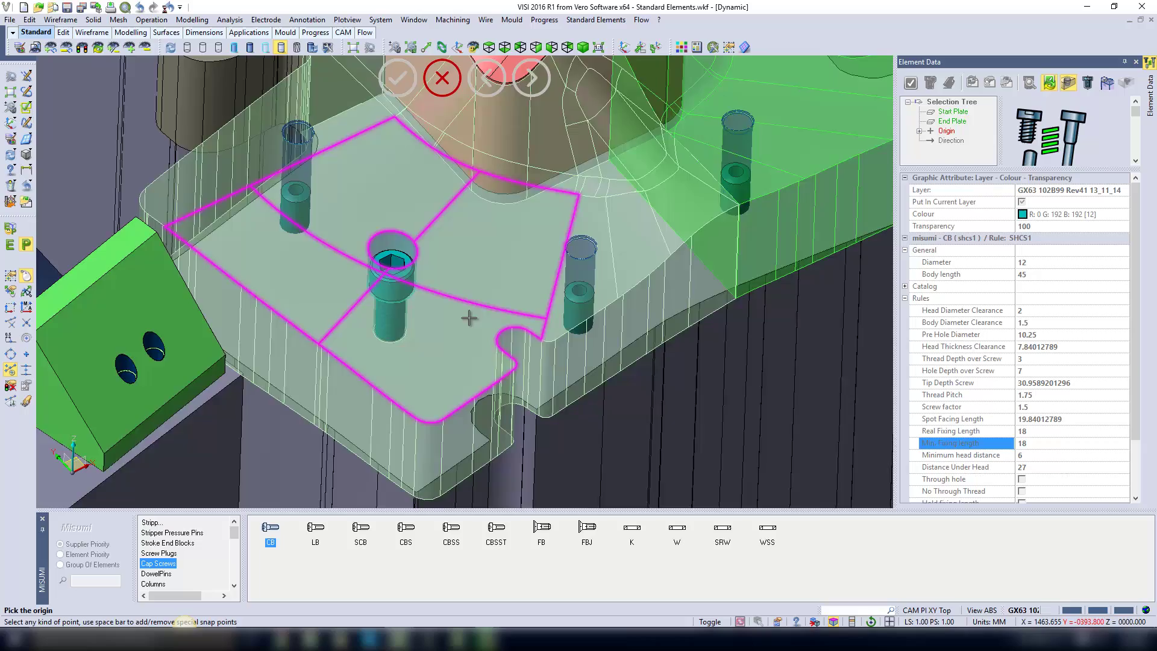
scroll(459, 318, up, 3)
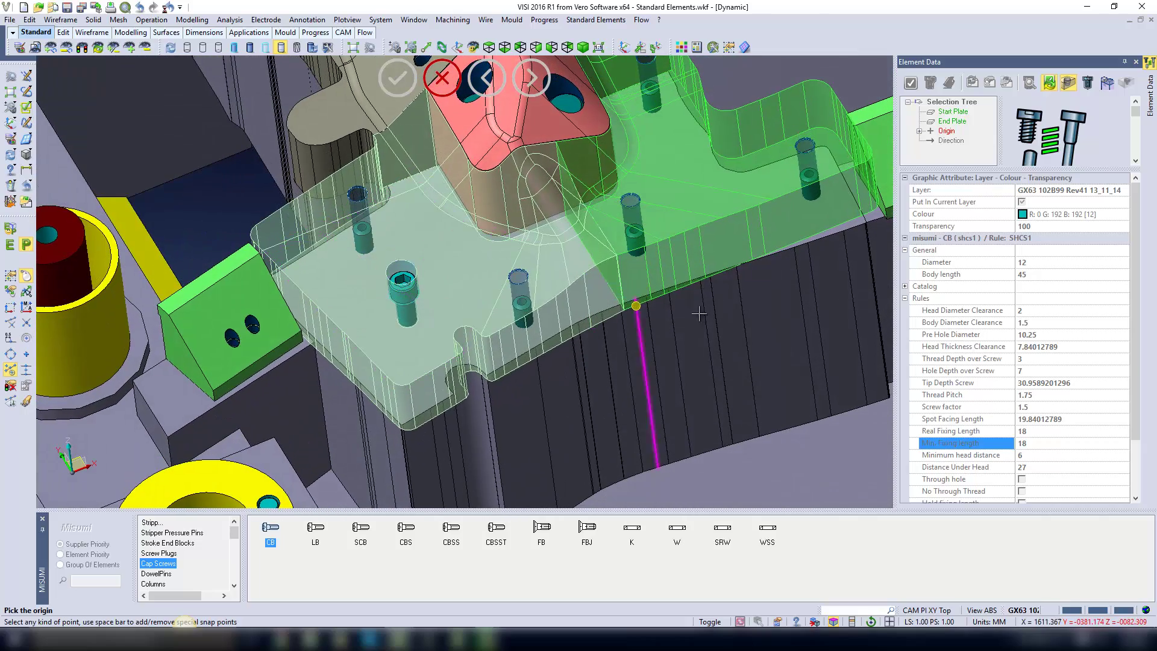
click(1136, 61)
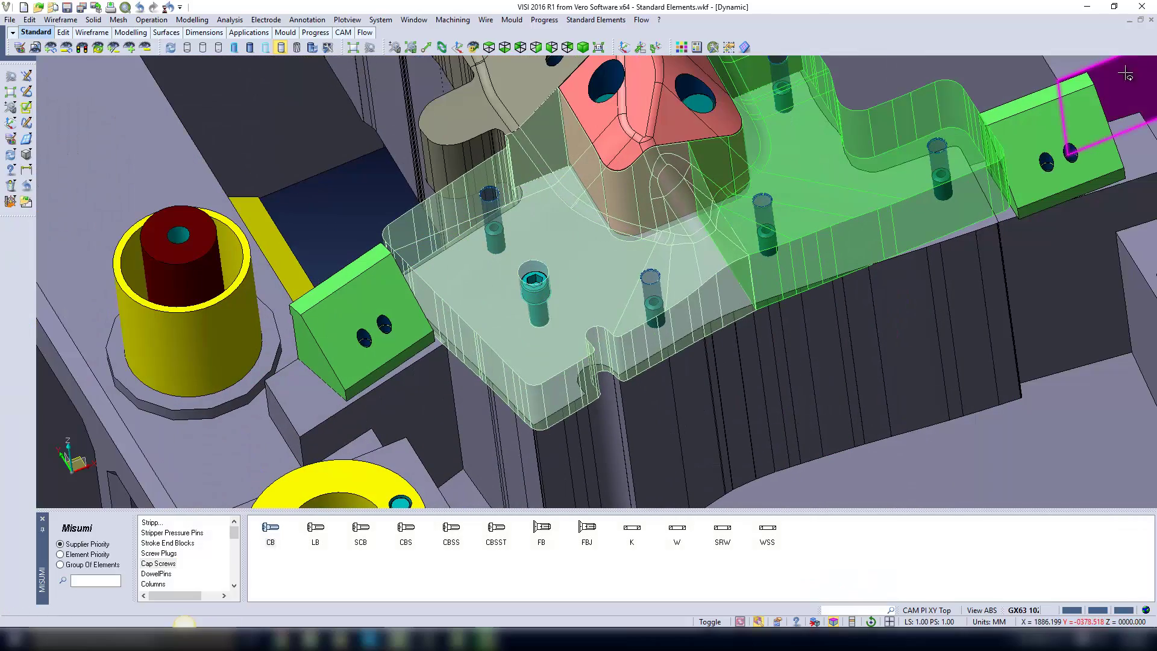
Add a second diameter 12 CB cap screw in the neighbouring plate and finish placing screws
click(271, 530)
click(729, 228)
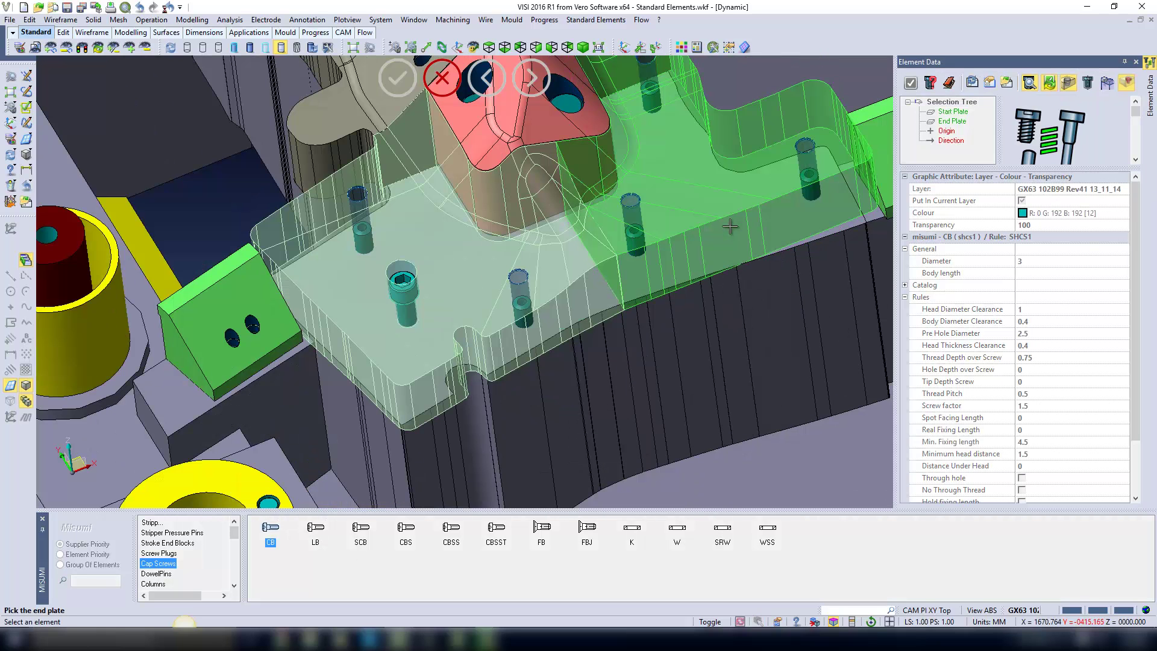
click(739, 340)
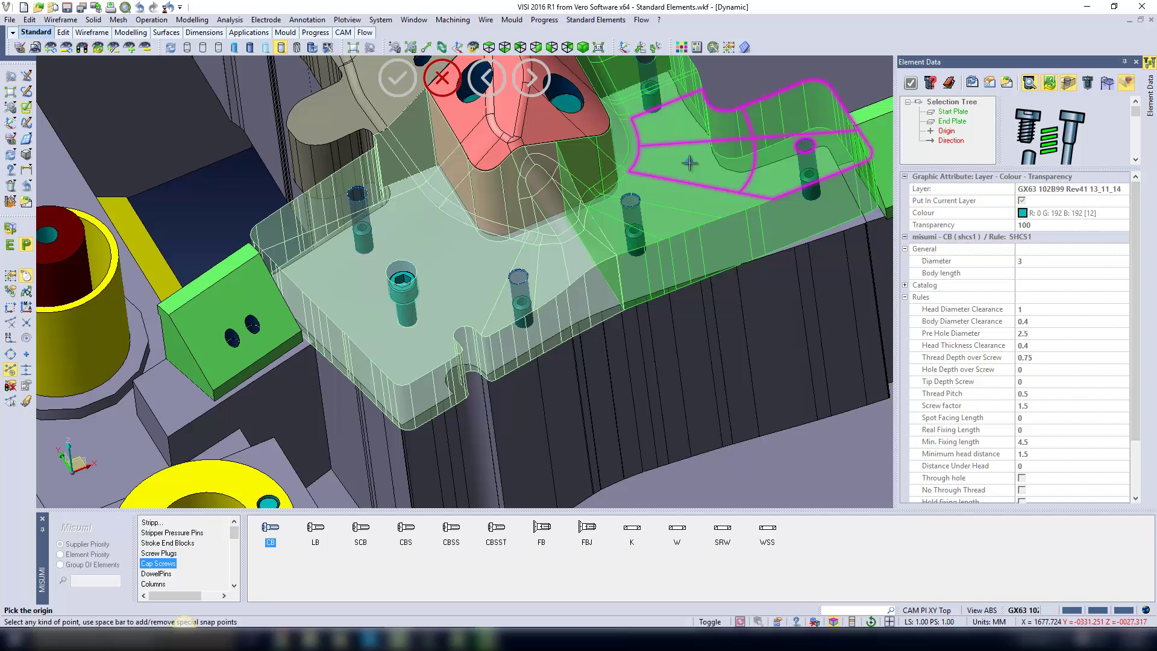
click(690, 163)
scroll(720, 169, up, 3)
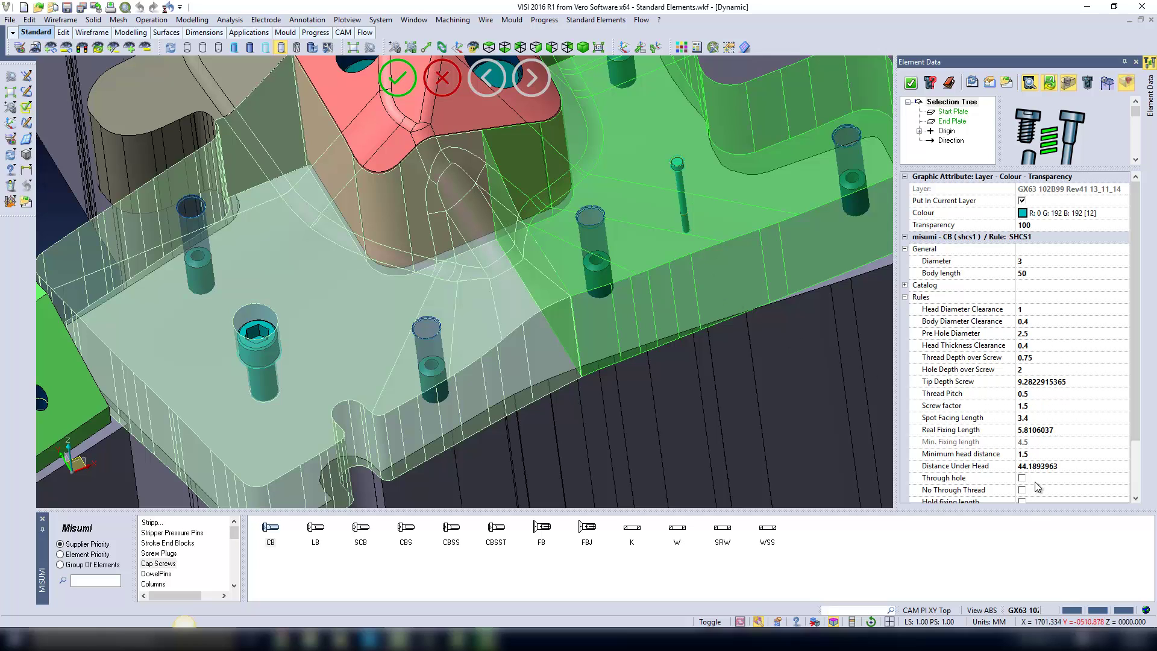
click(1007, 84)
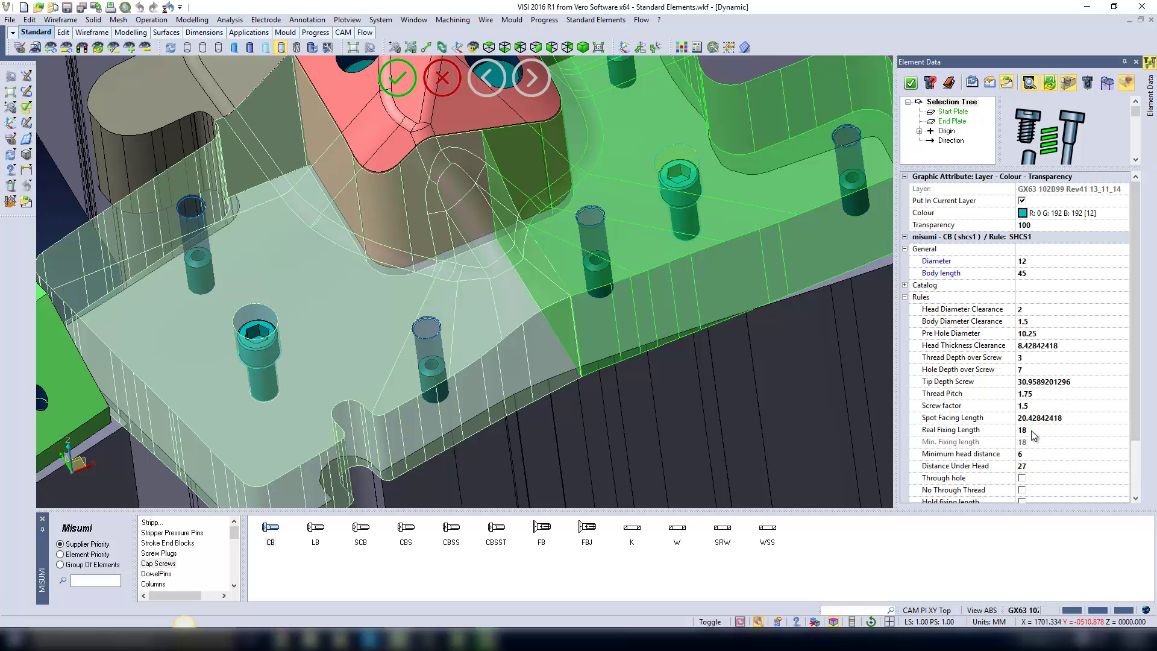
click(910, 84)
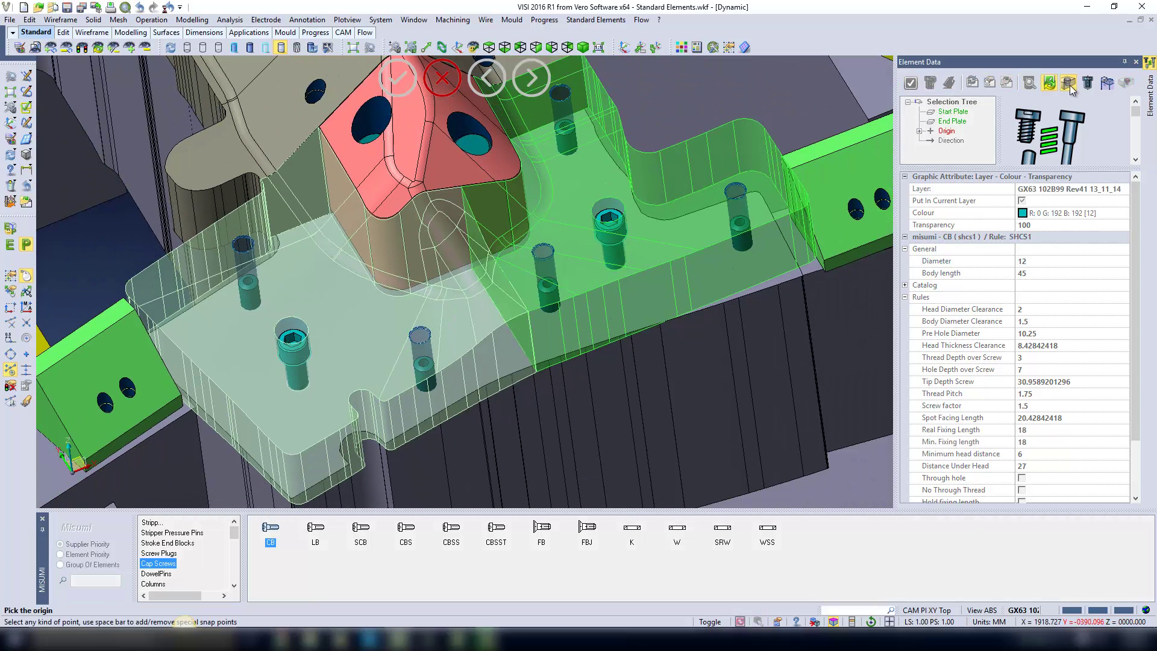
click(1136, 61)
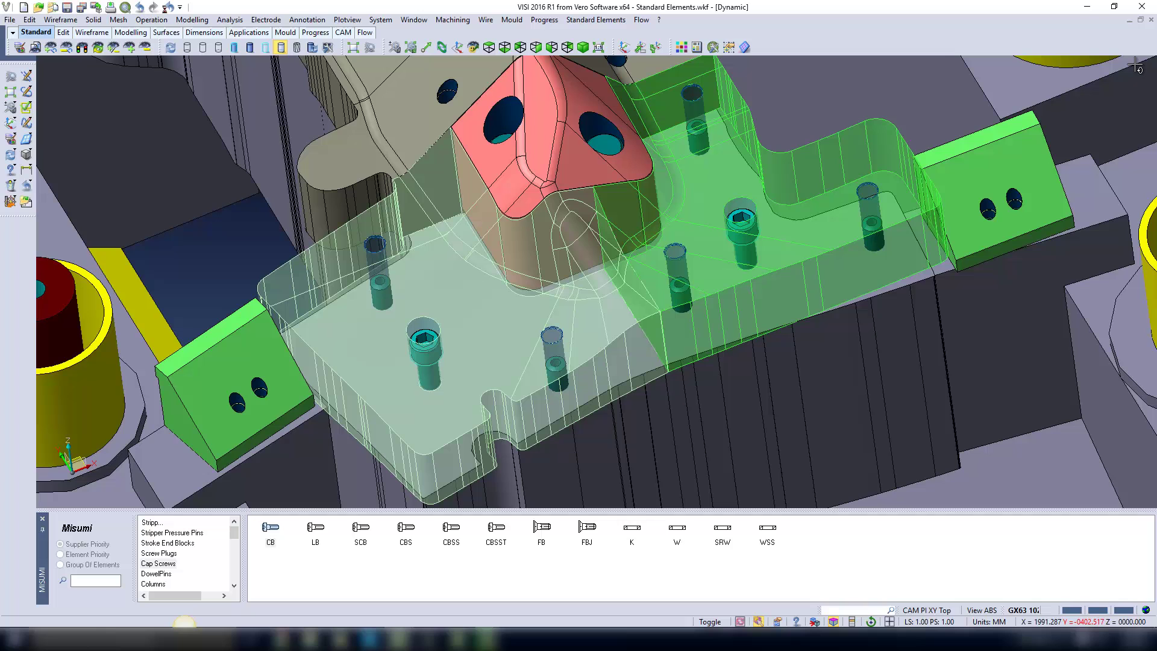
Start a CB cap screw on the green plate and set its diameter to 16
click(270, 531)
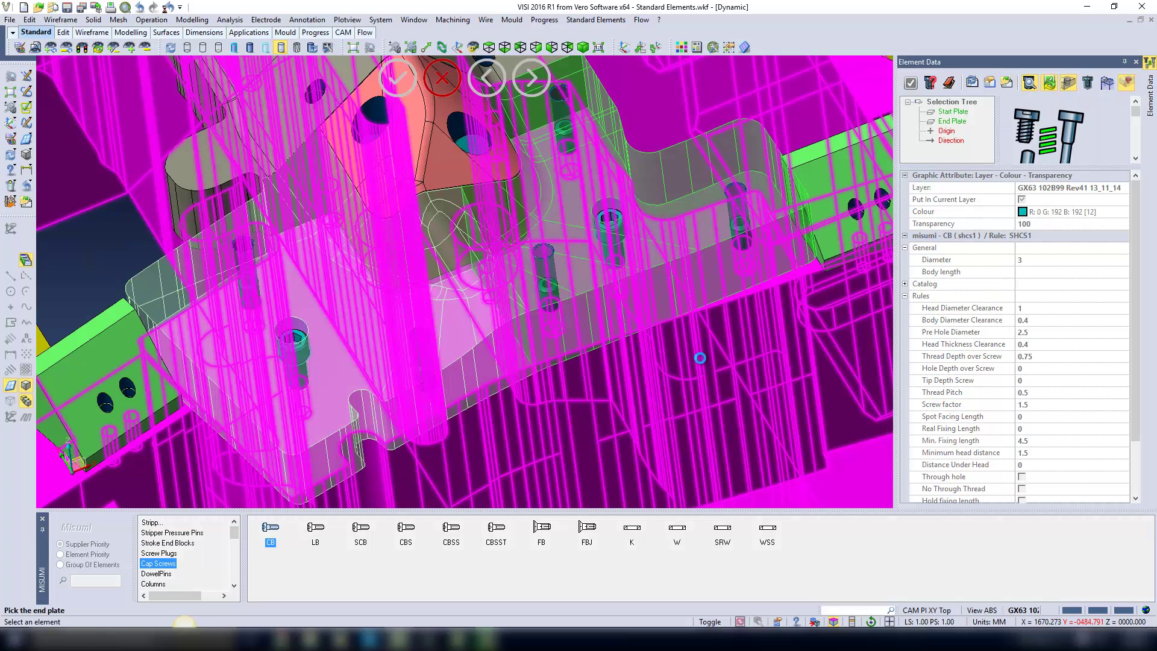
click(701, 359)
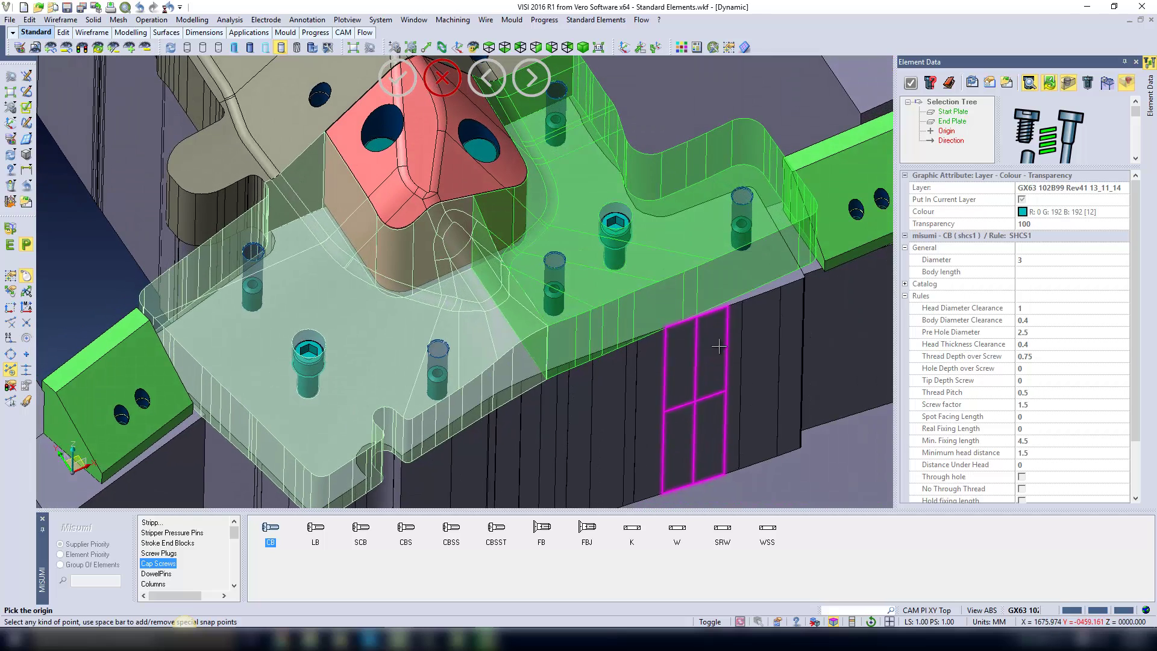
click(694, 228)
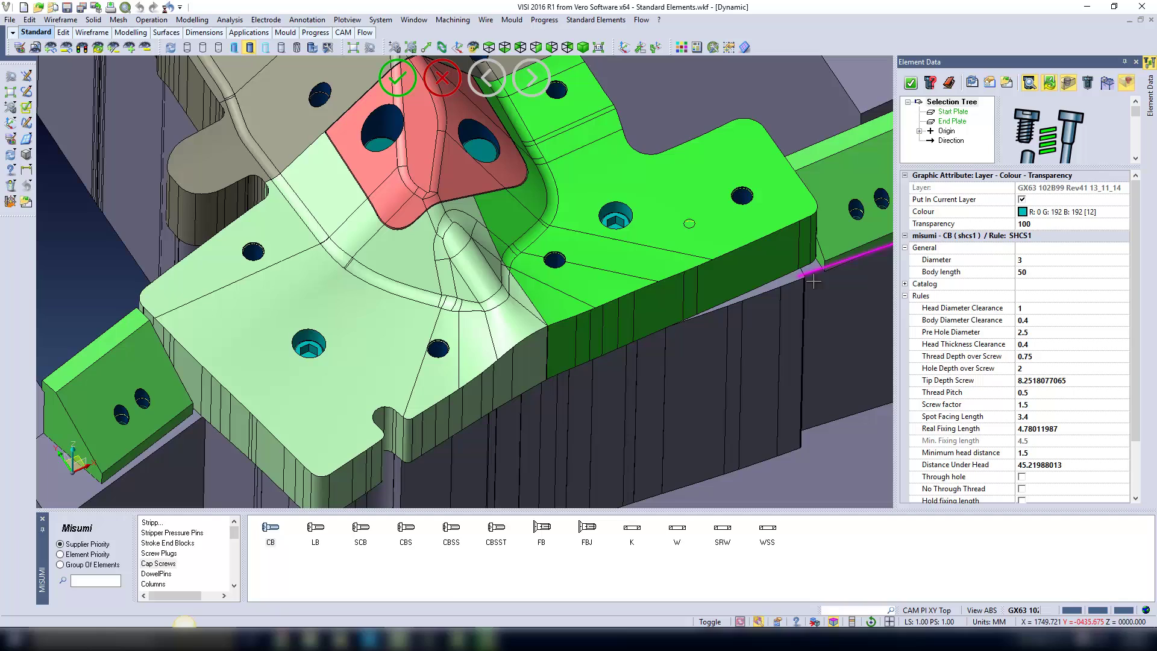
click(1029, 264)
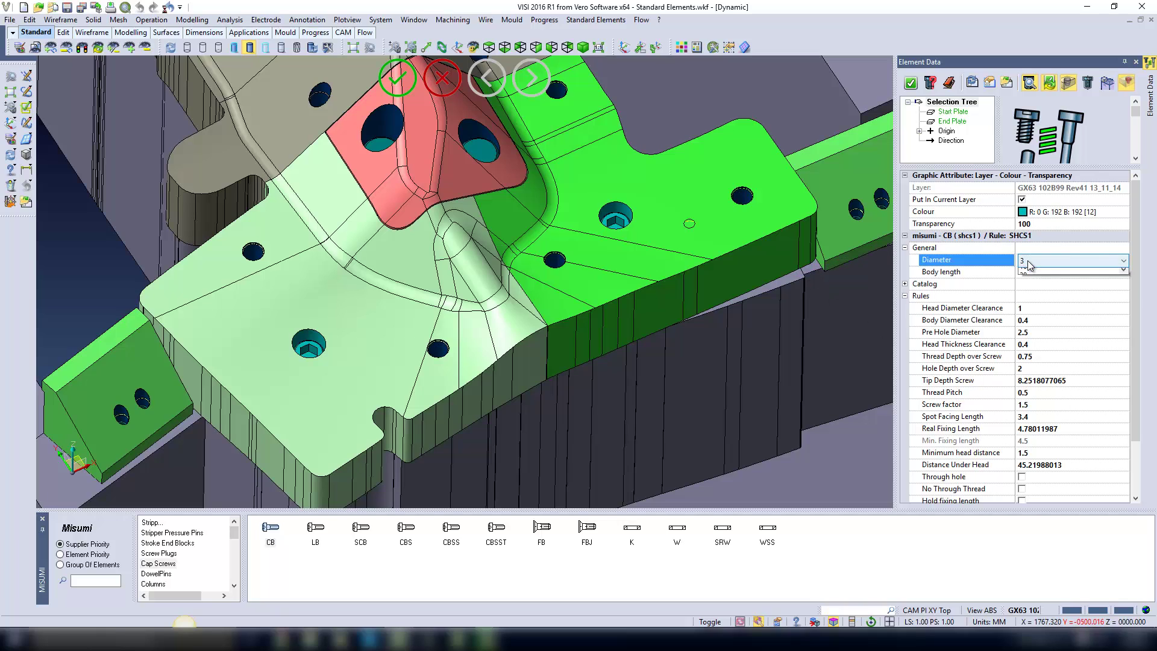
click(1029, 263)
click(1031, 336)
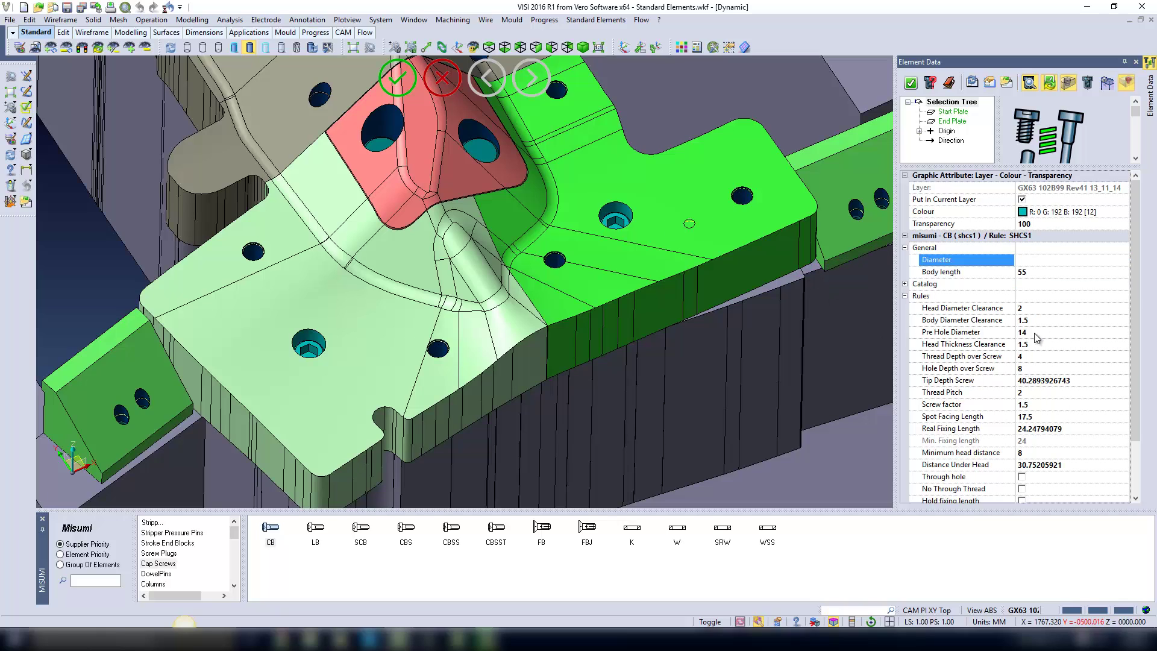
Set Spot Facing Length 0, tick Build Hexagon, then reset the screw values
scroll(1138, 346, down, 2)
scroll(1138, 346, down, 1)
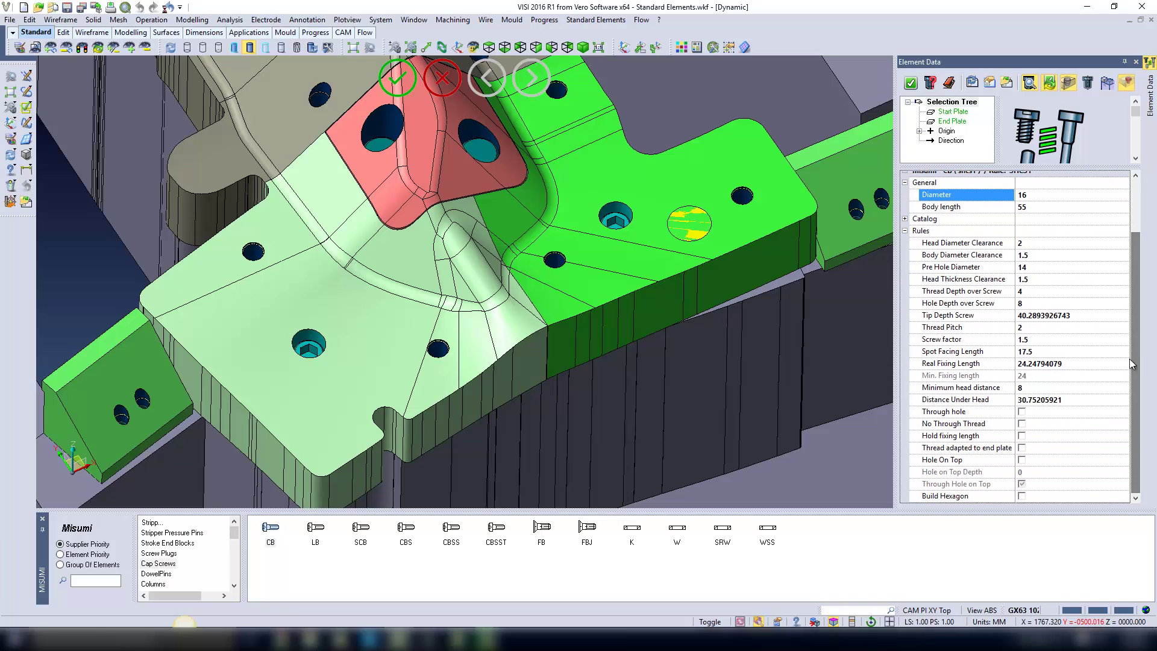
click(1034, 352)
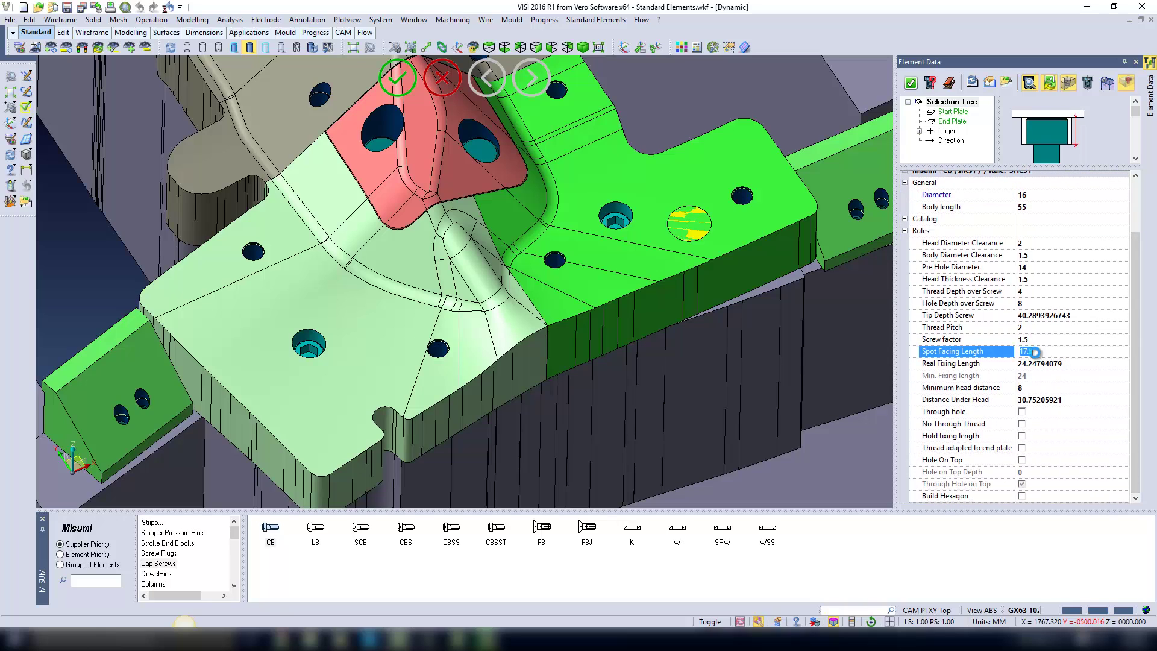
text(0)
key(Return)
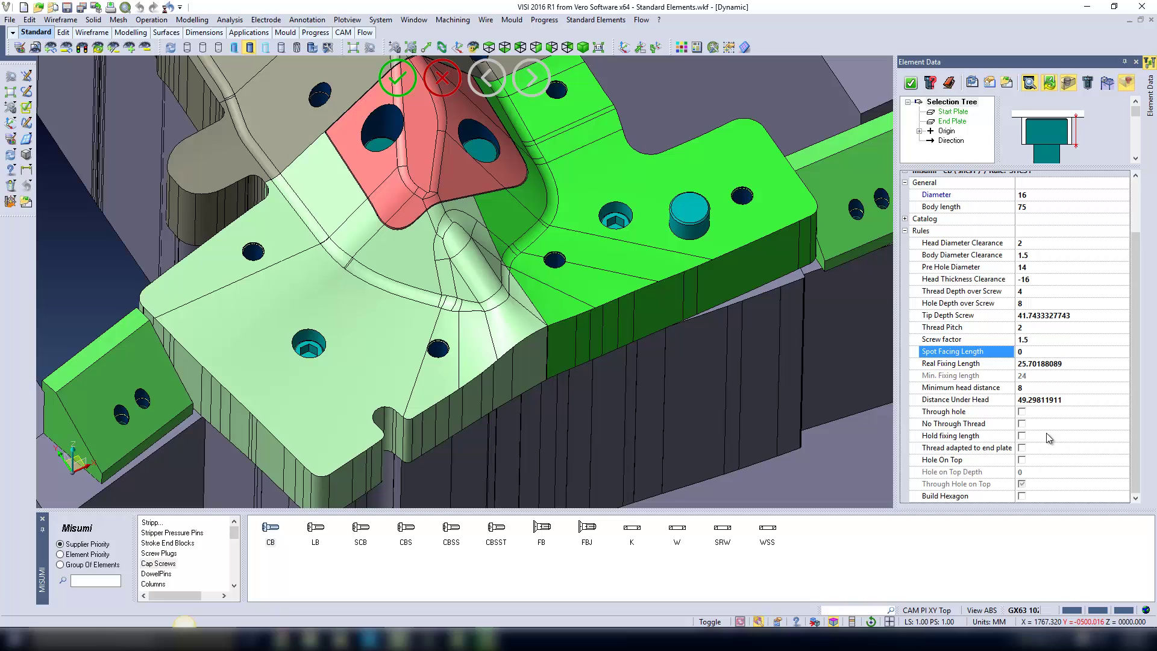
click(1022, 497)
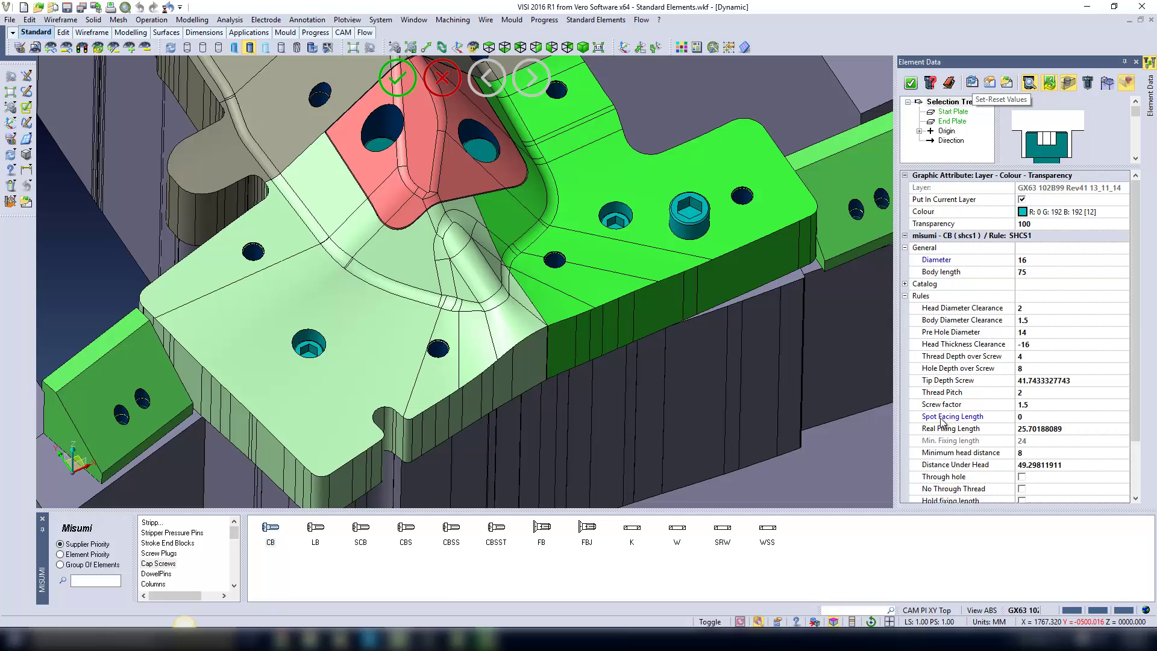
click(972, 83)
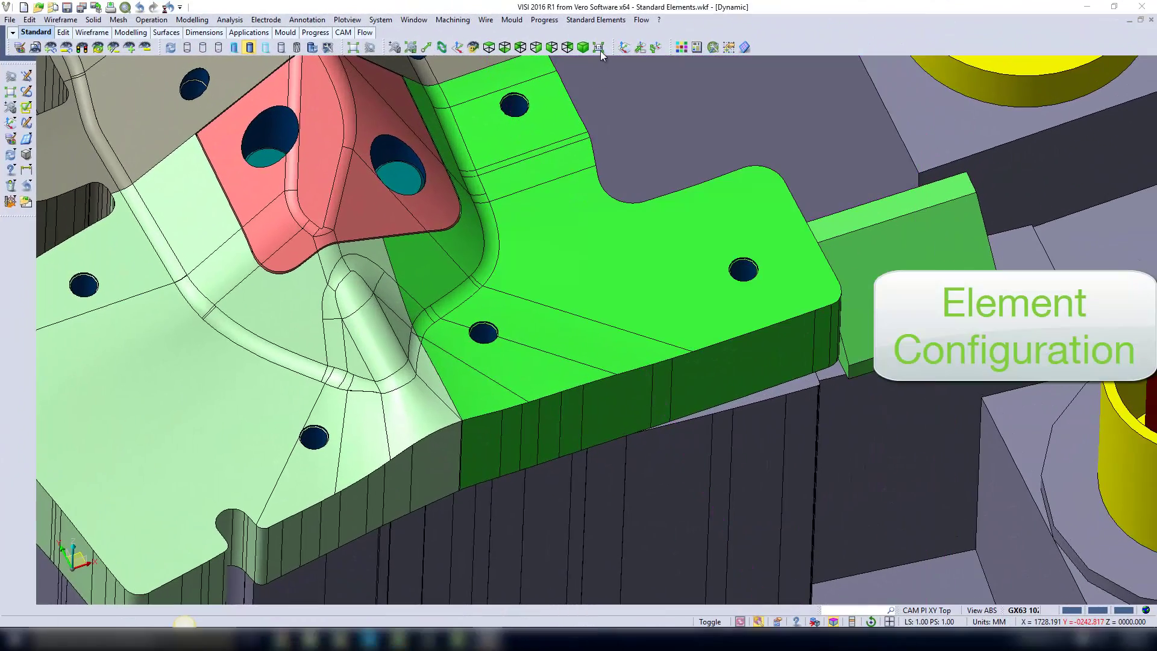
Open Elements Configuration from Standard Elements > Elements configuration files
click(596, 20)
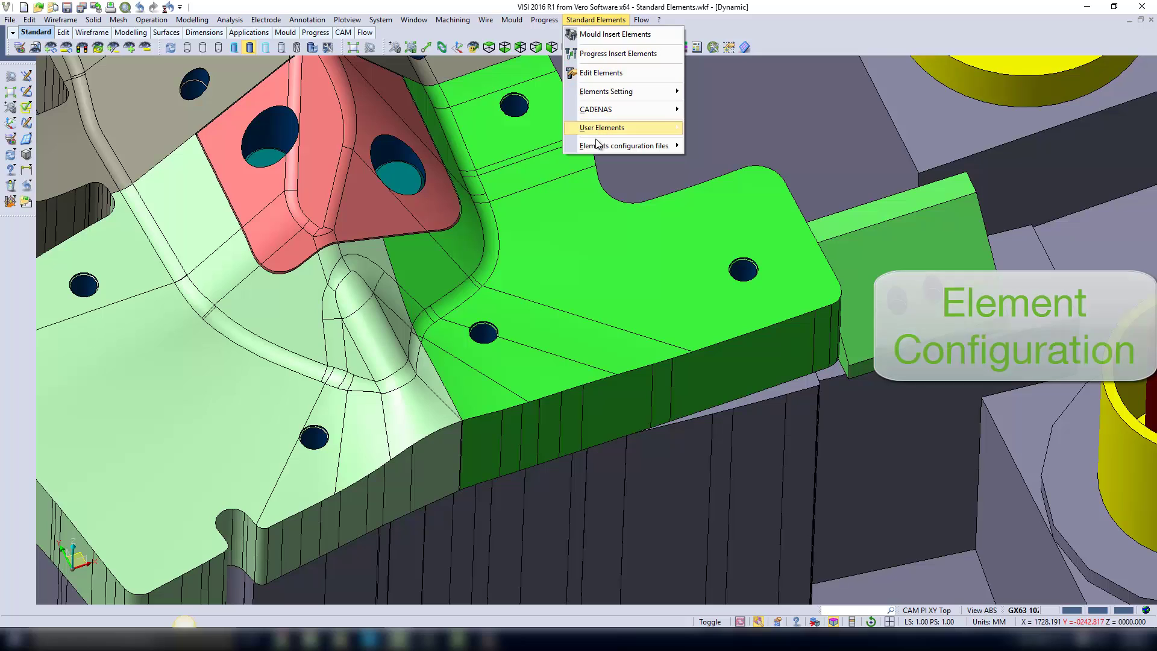
mouse_move(614, 148)
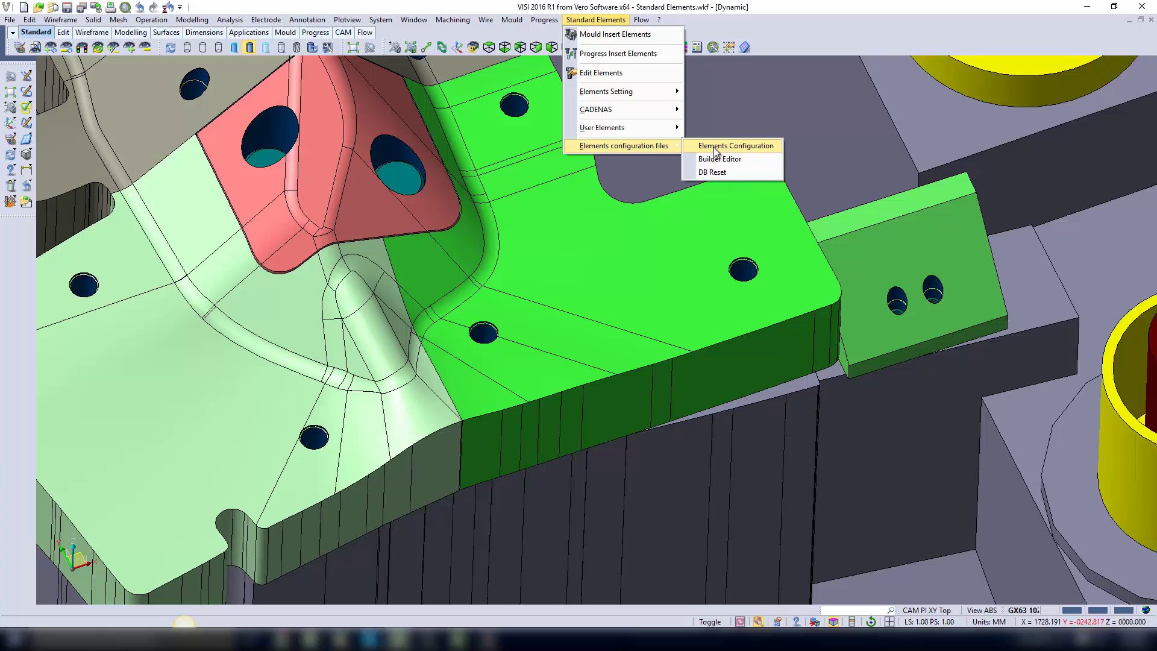
click(714, 147)
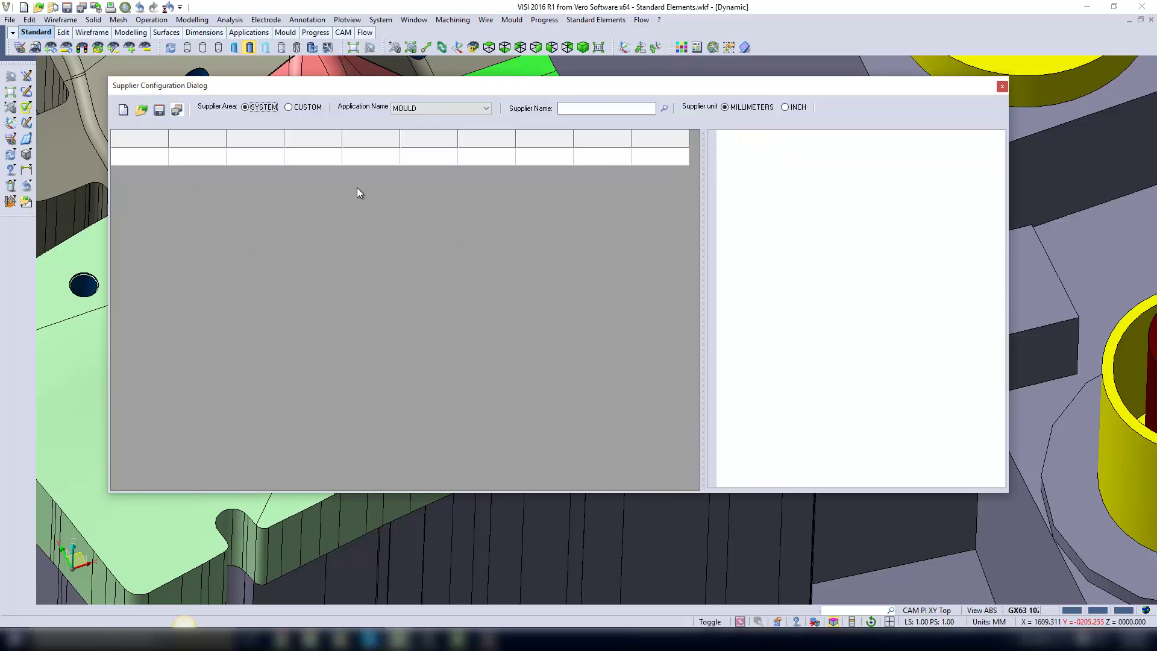
Set Application Name to PROGRESS and Supplier Name to Misumi
click(439, 106)
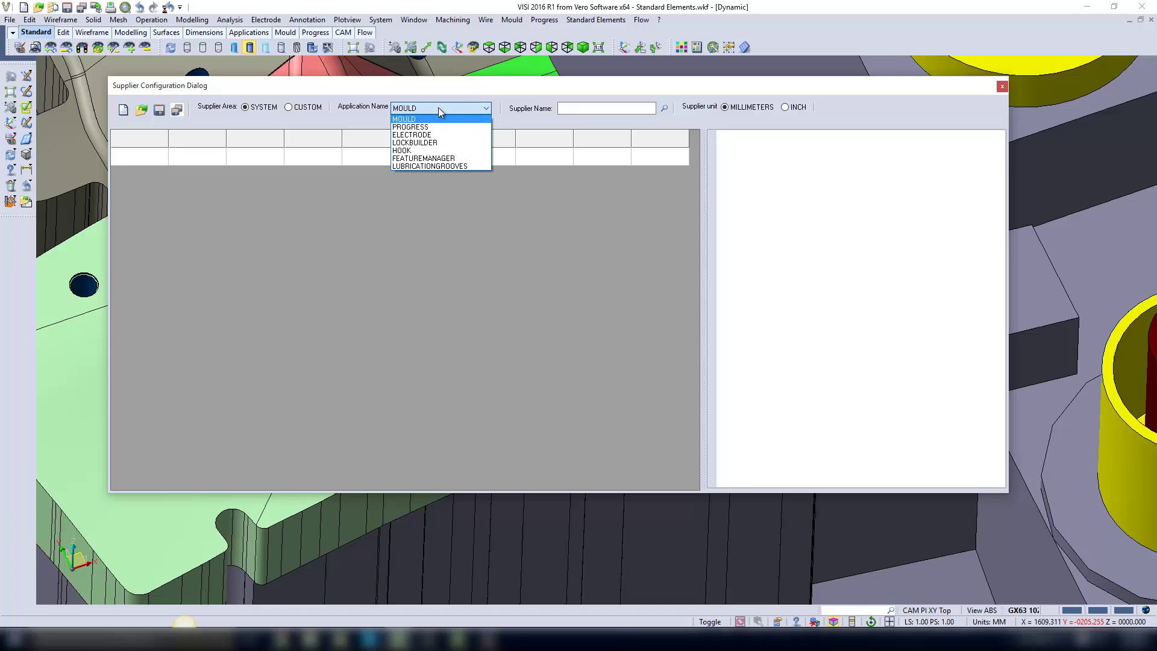
click(439, 127)
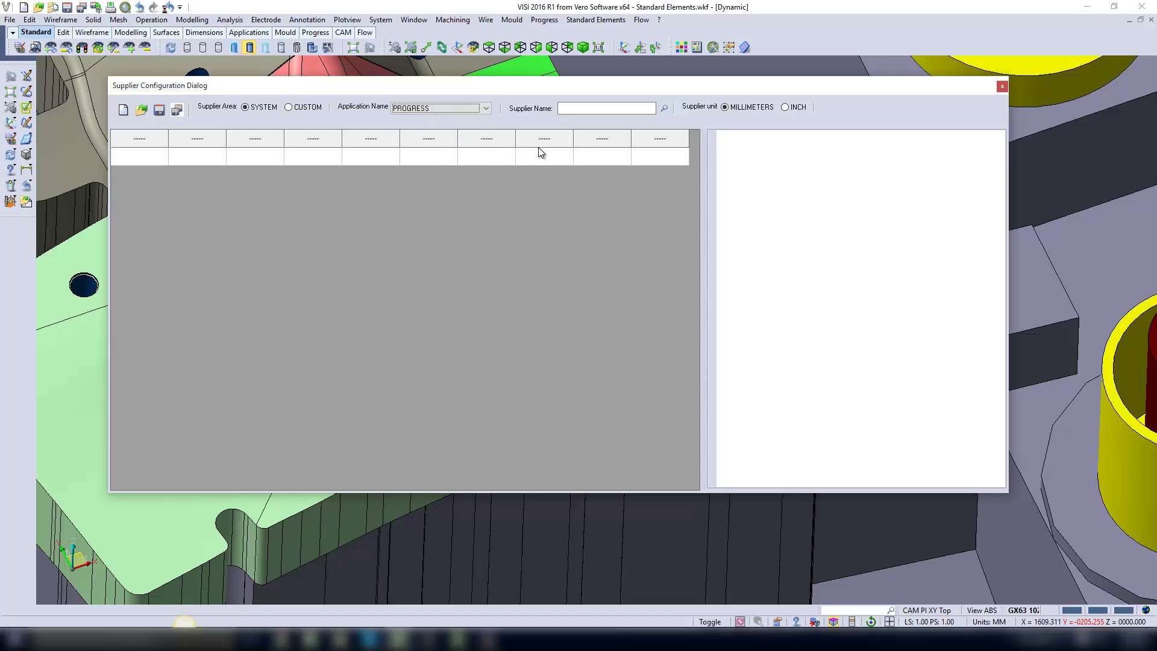
click(575, 108)
click(665, 108)
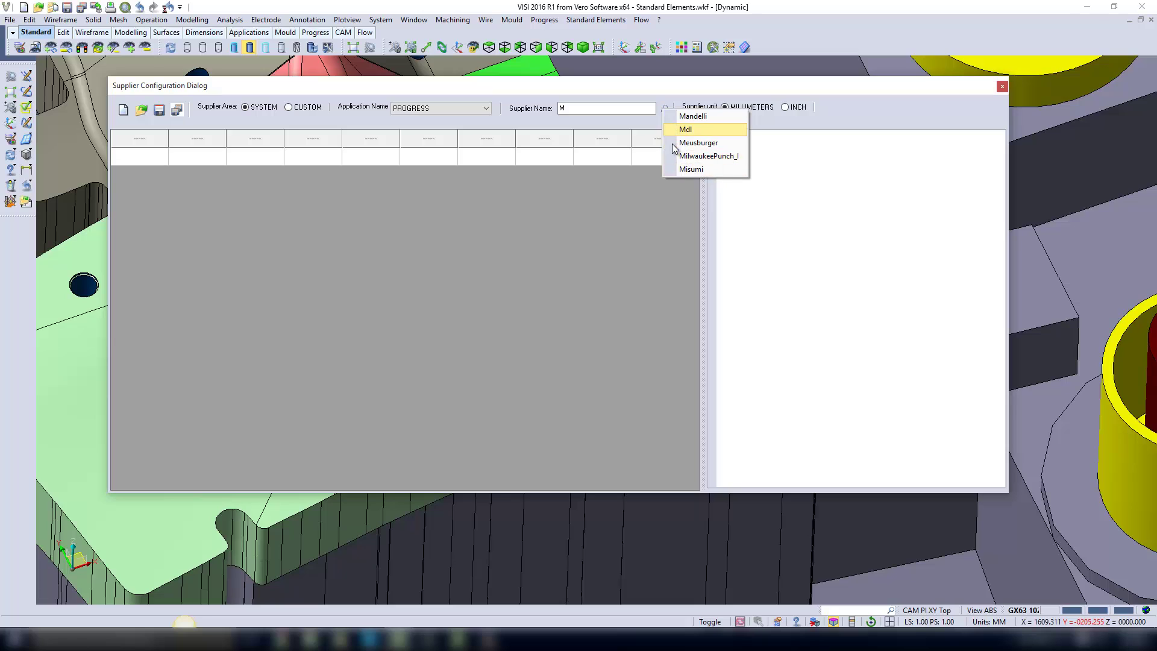
click(689, 172)
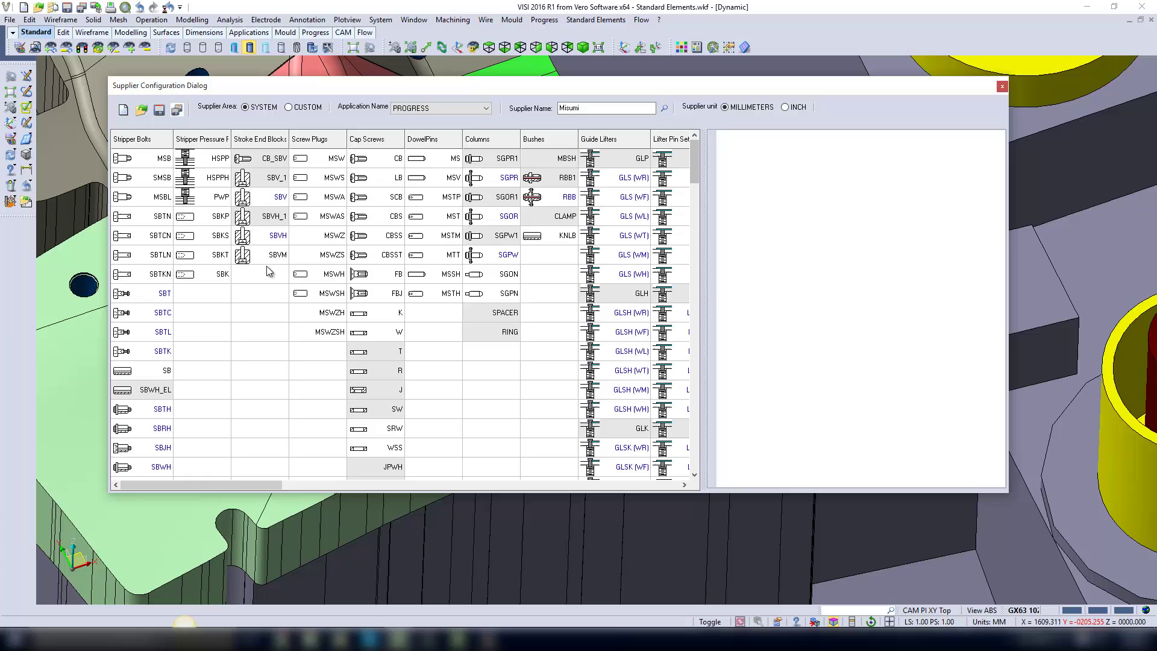
click(377, 159)
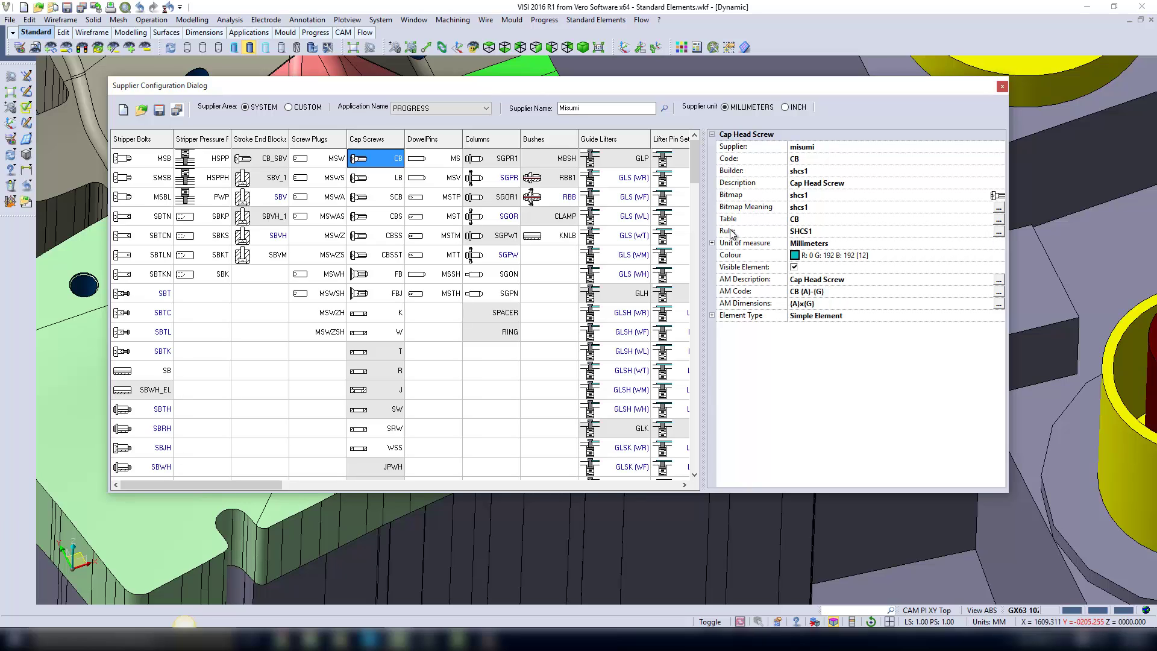
click(1000, 225)
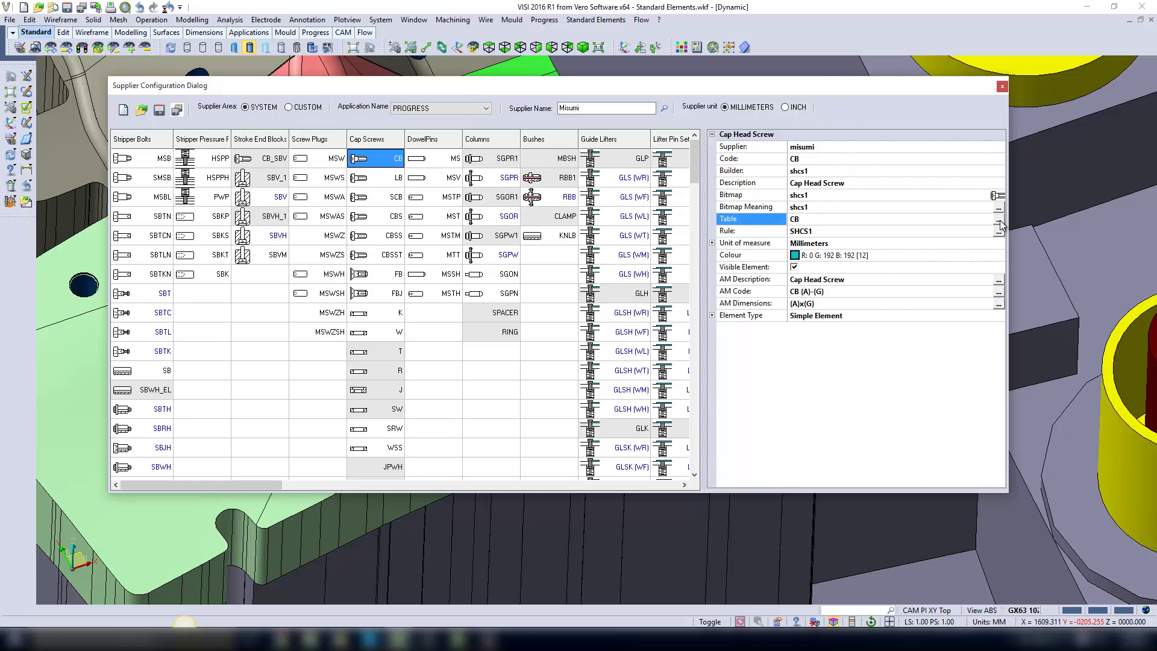
click(1000, 222)
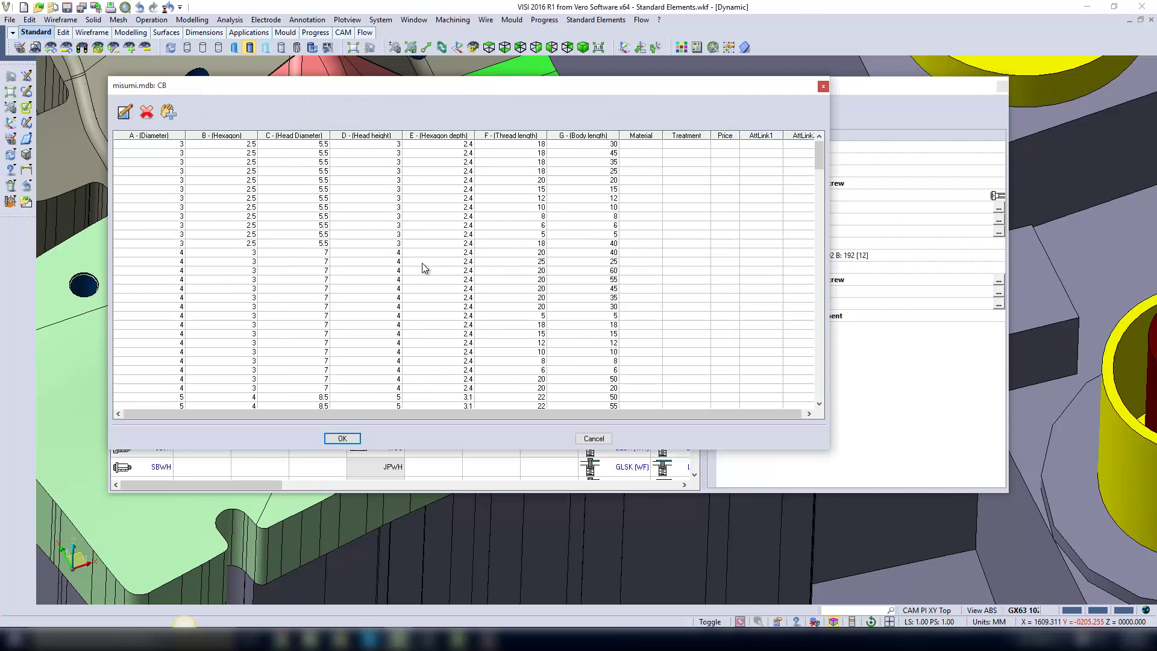
scroll(181, 298, down, 2)
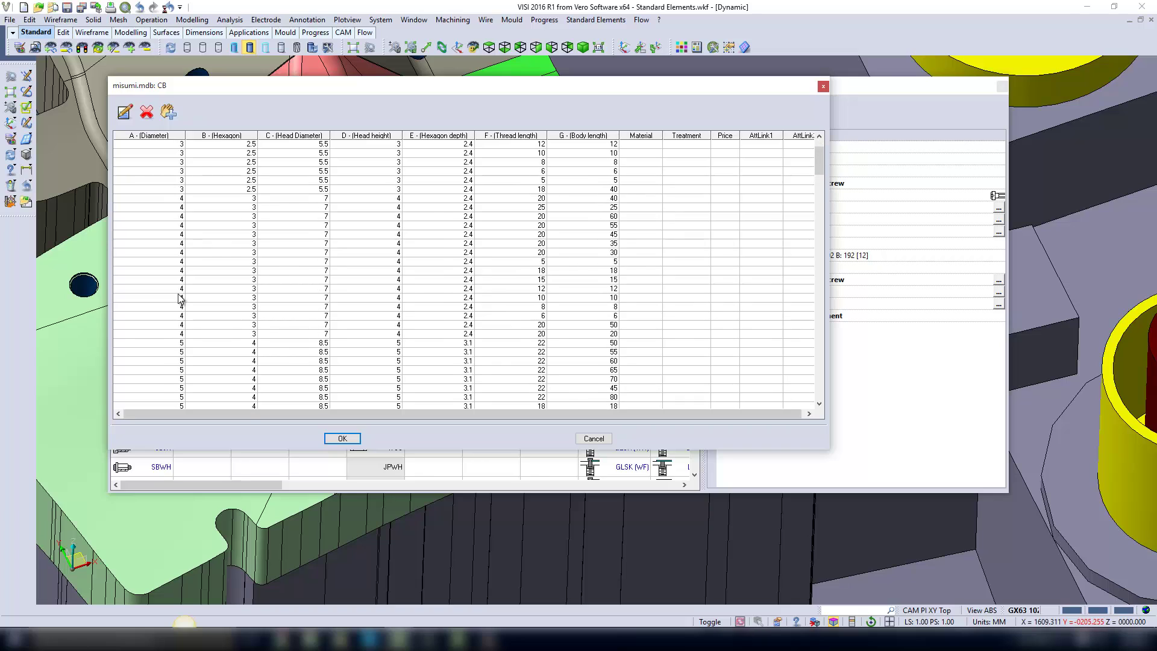
scroll(181, 299, up, 2)
click(176, 227)
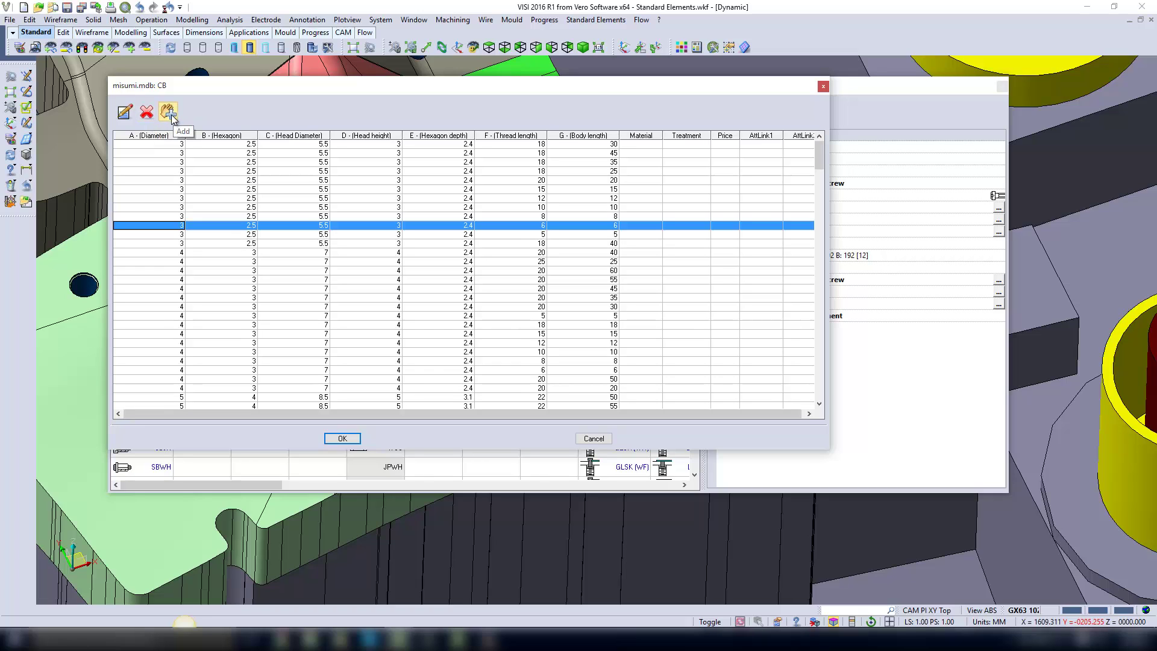
click(126, 114)
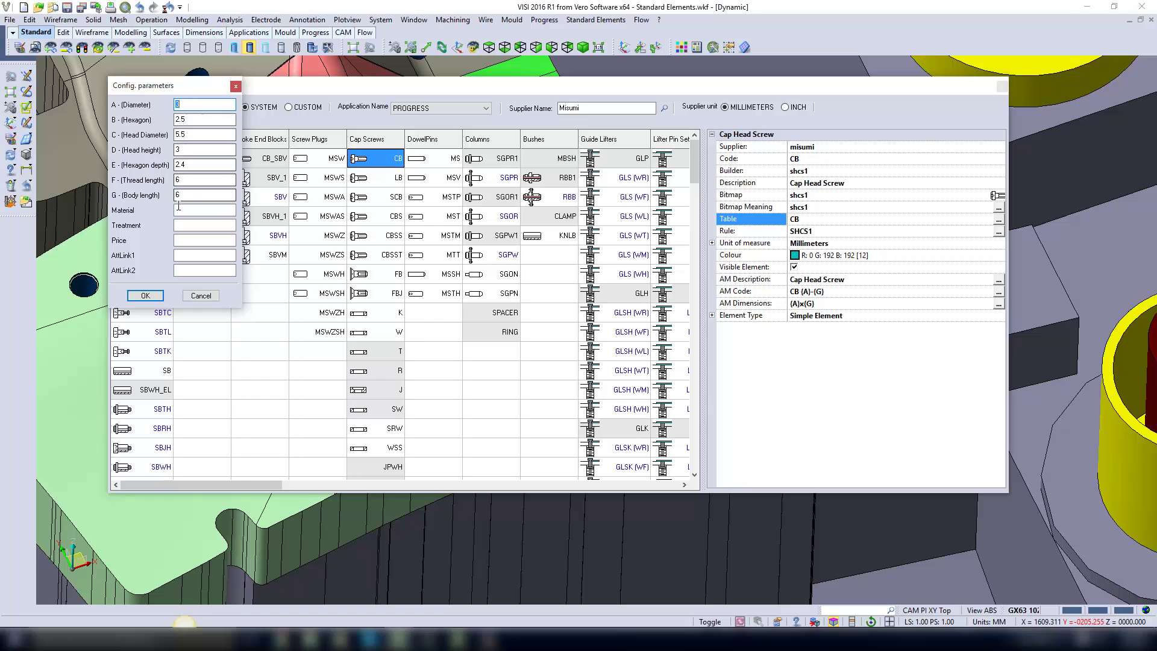
click(145, 296)
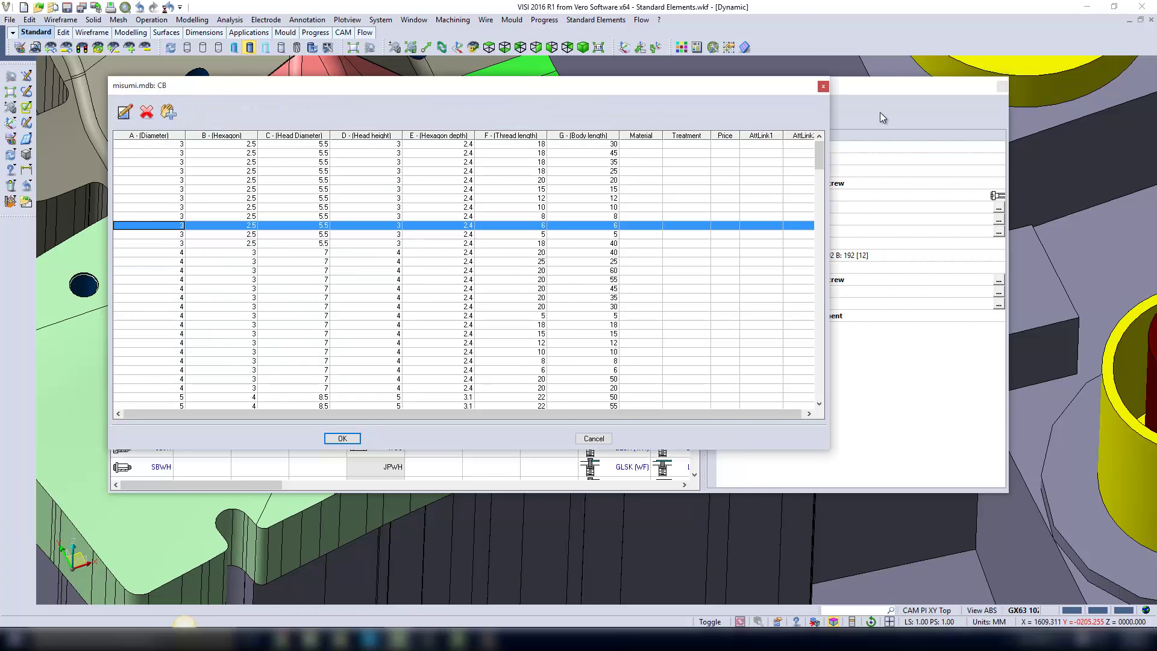
click(824, 87)
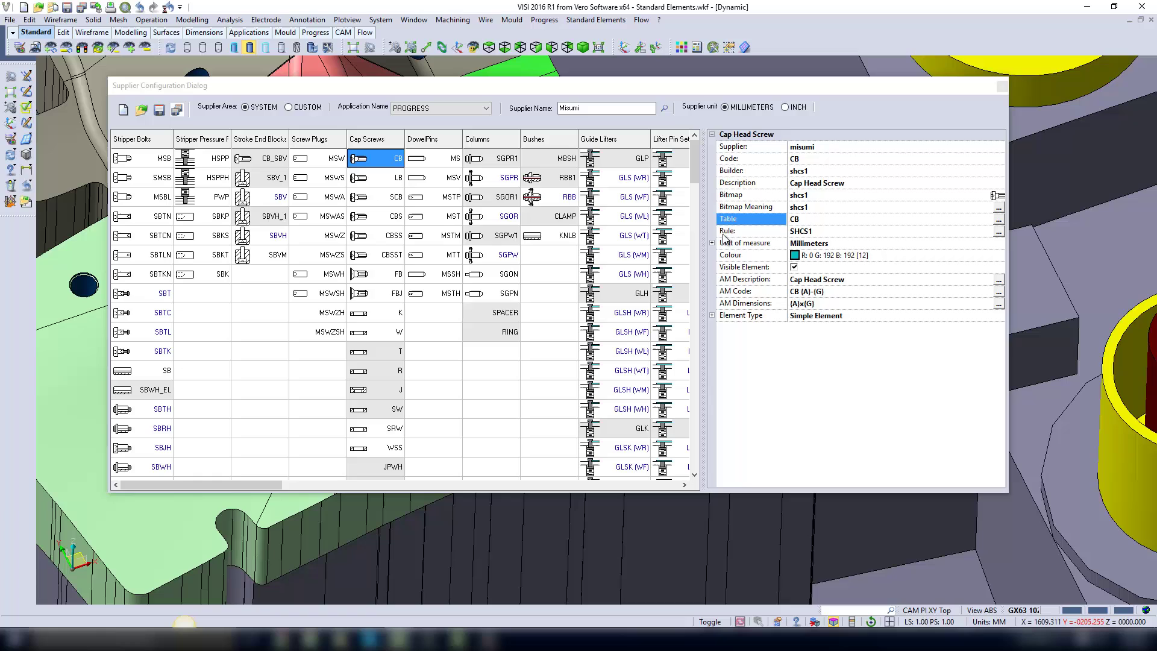
In the SHCS1 rule table, set Build Hexagon to 1 for the Diameter 12 entry
click(999, 234)
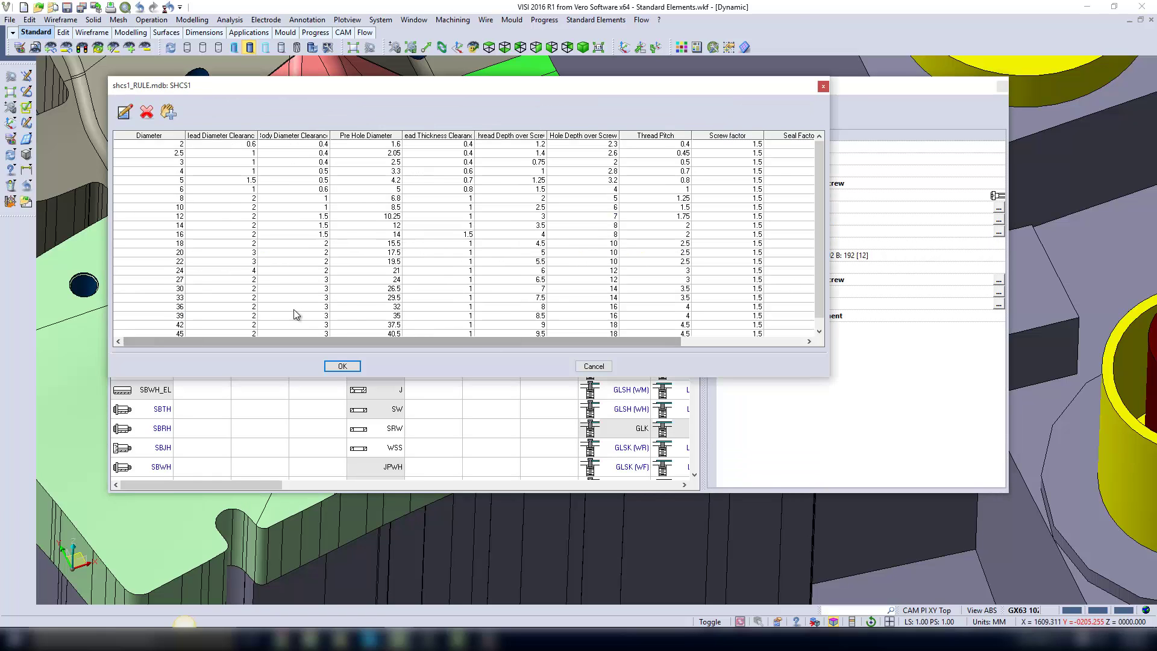
click(173, 216)
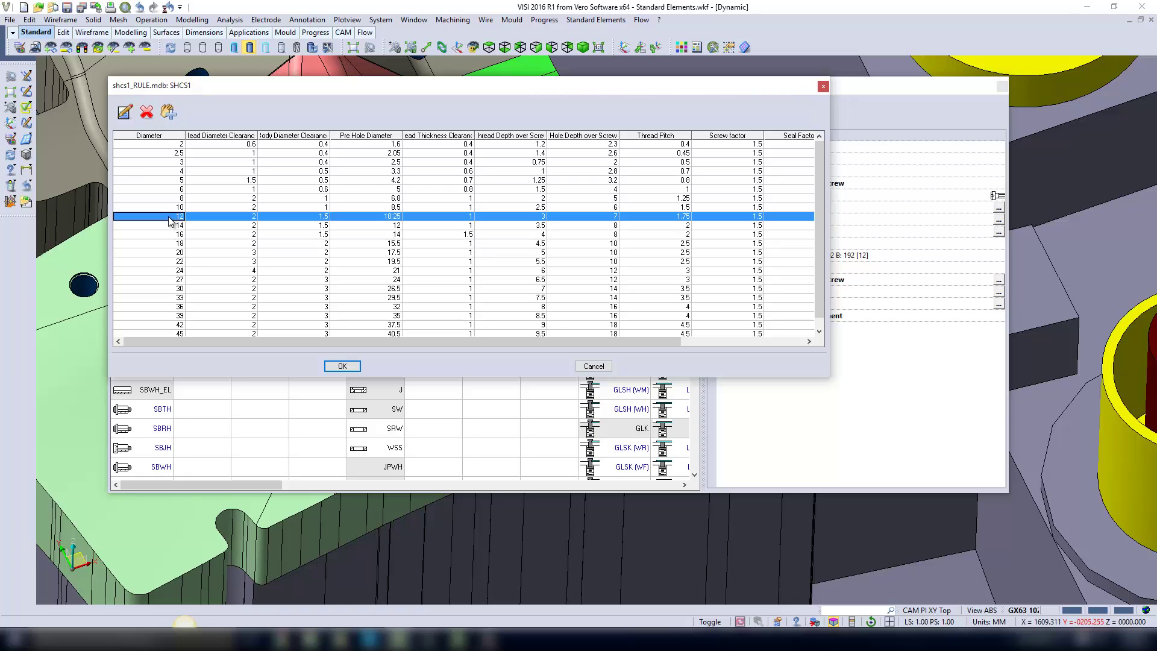
click(125, 112)
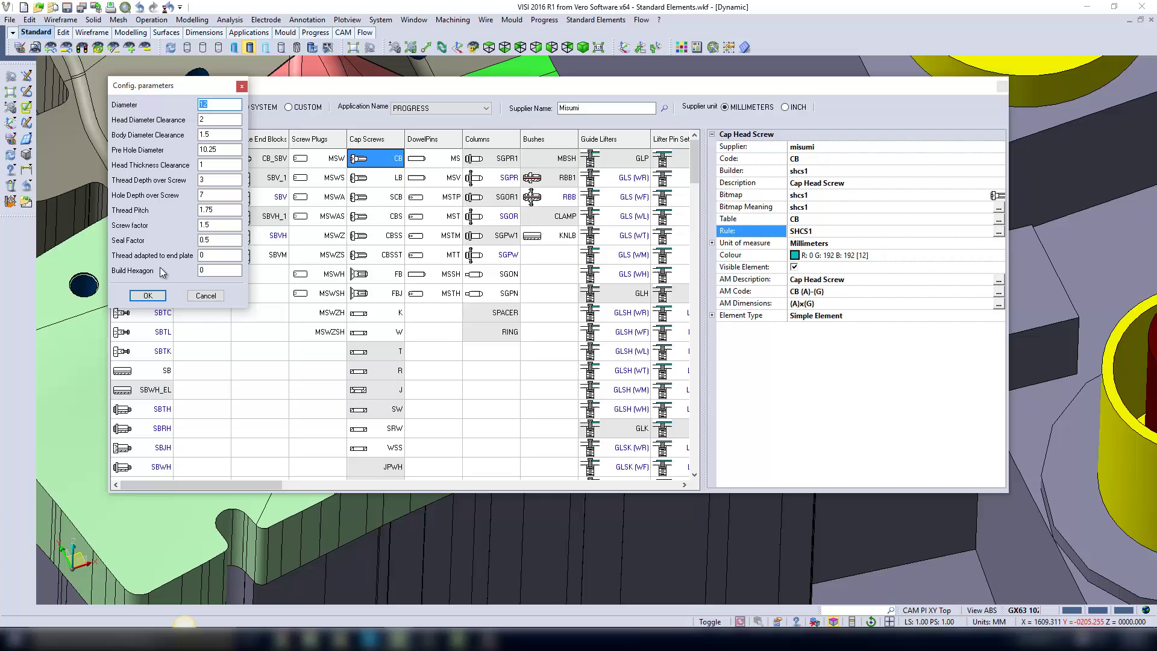
double_click(211, 271)
text(1)
click(148, 296)
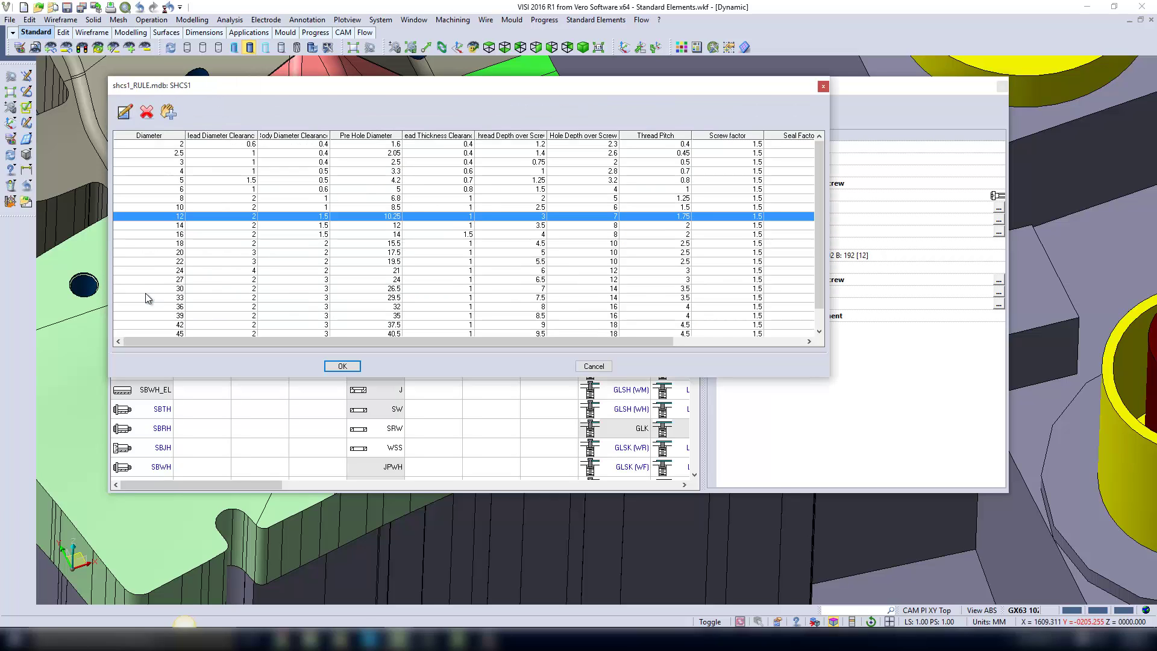
click(342, 366)
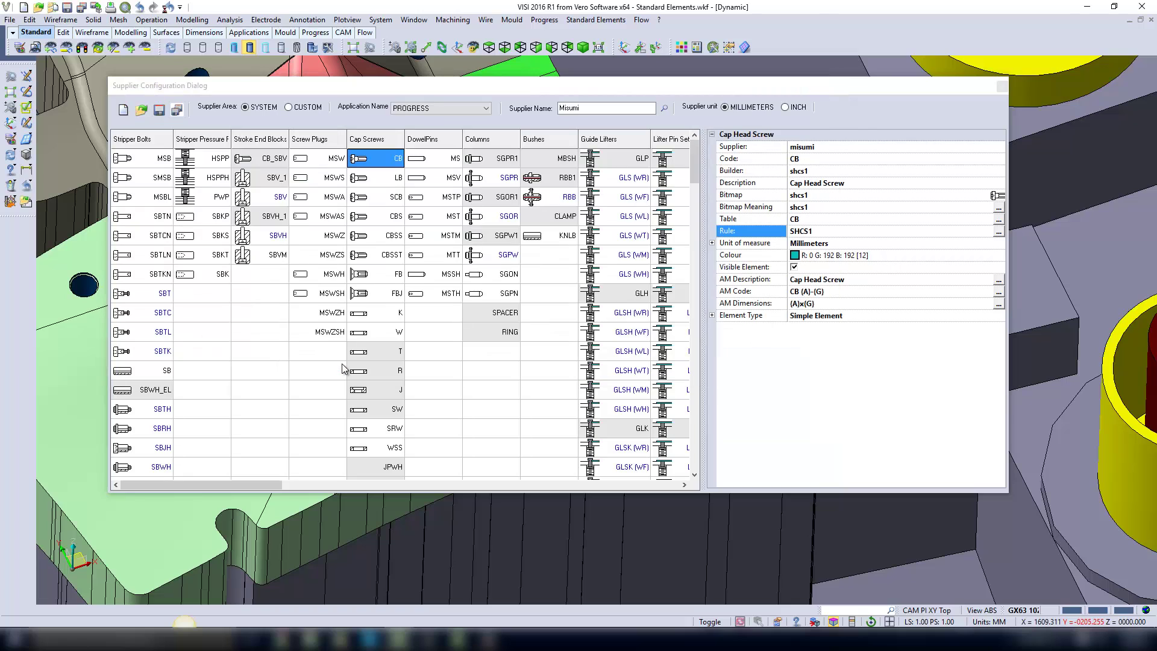
Save the Misumi configuration over misumi.cfg and close the supplier dialog
click(169, 115)
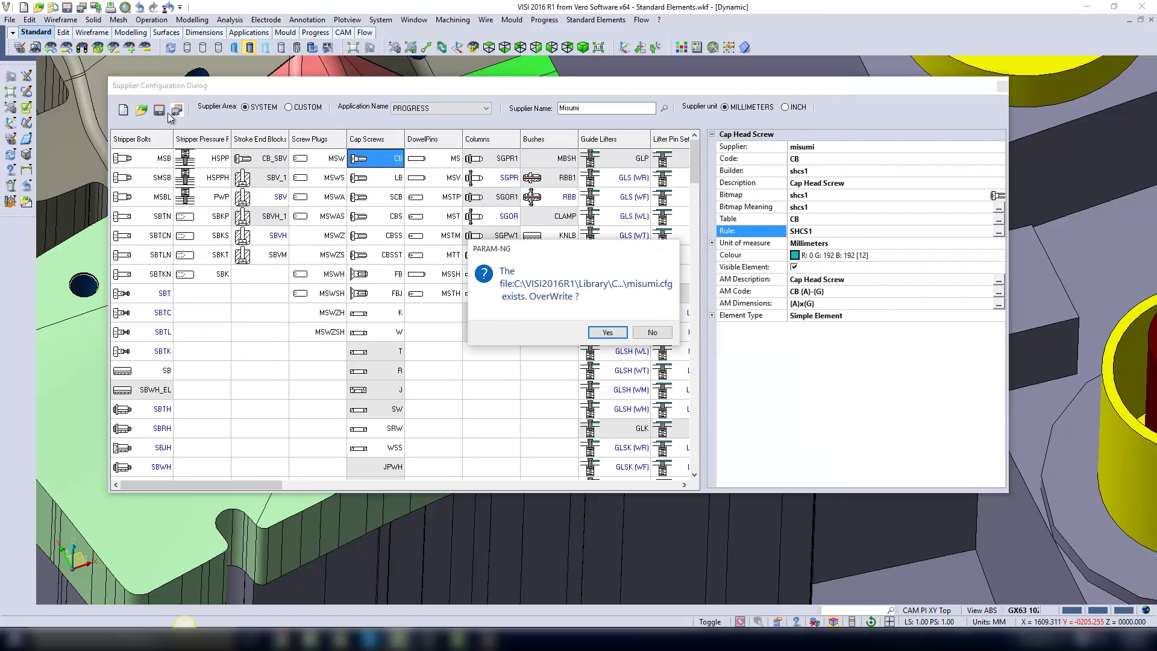
click(607, 334)
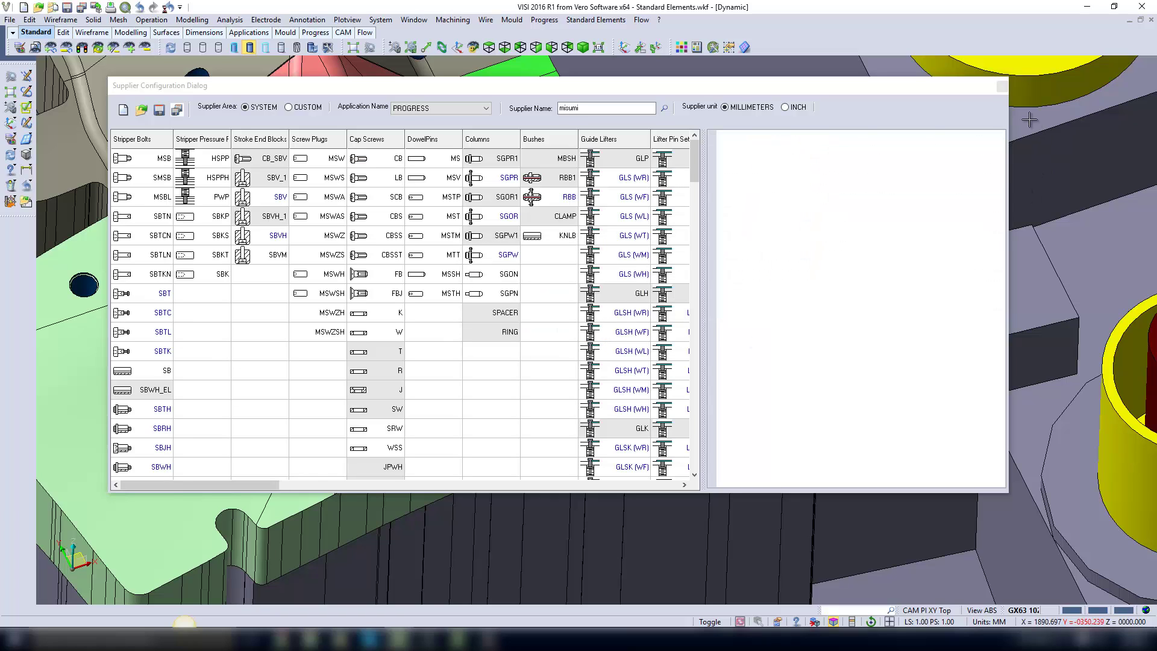
click(1002, 87)
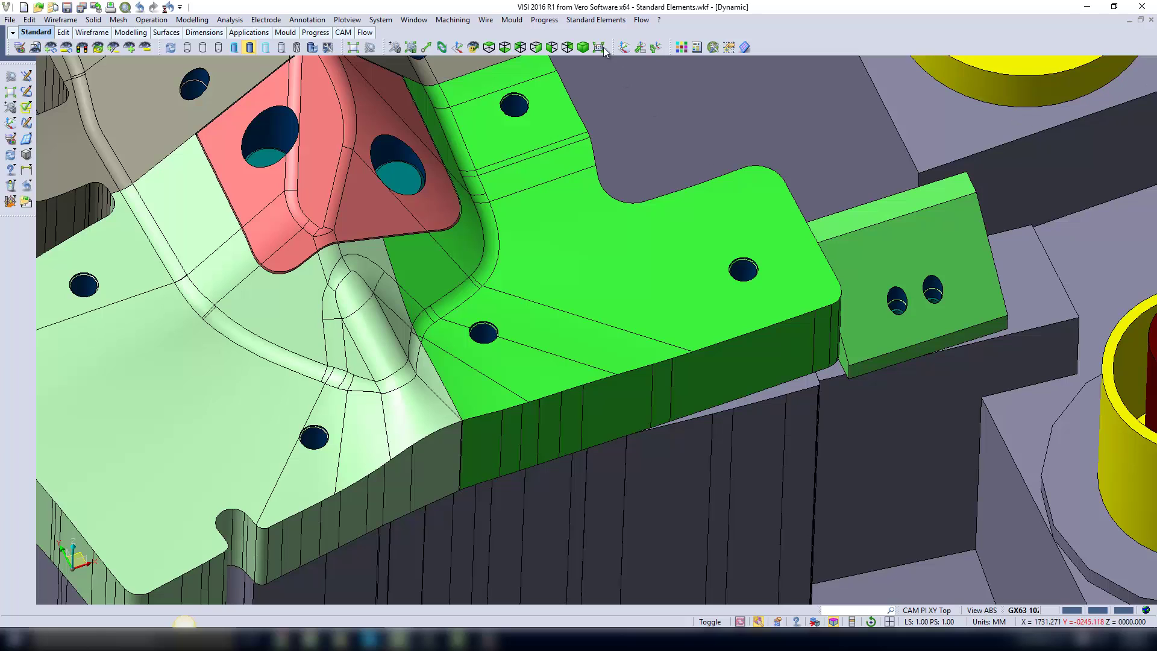
Start a Misumi CB cap screw on the green plate, picking start, end plates and origin
click(596, 20)
click(595, 53)
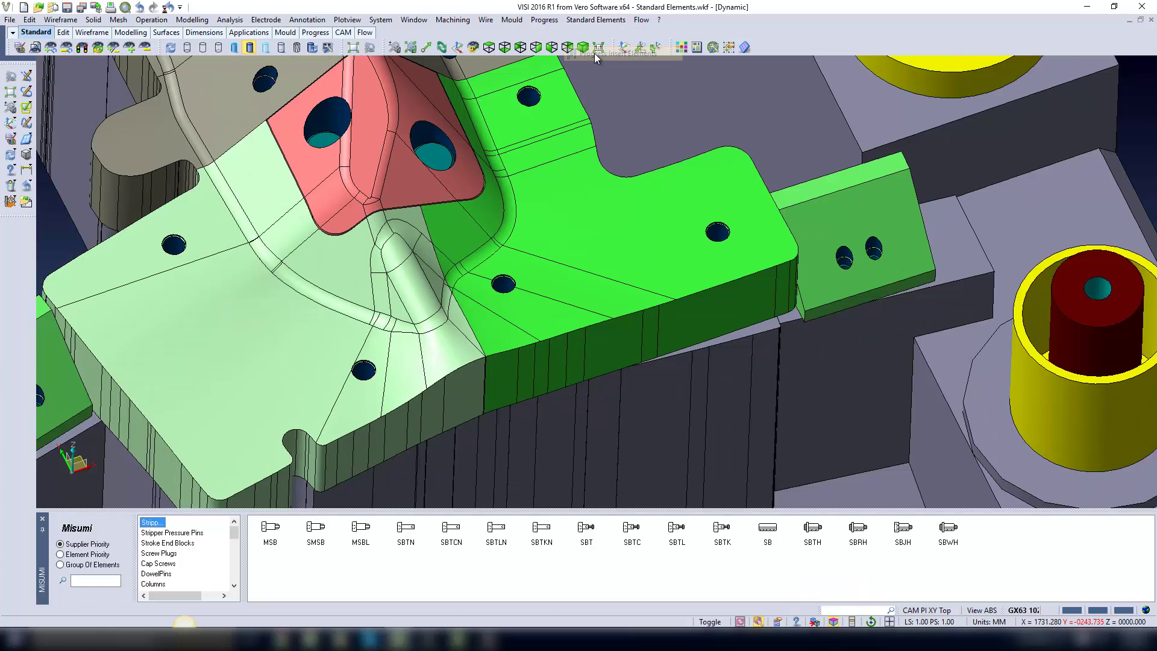
click(155, 564)
click(271, 529)
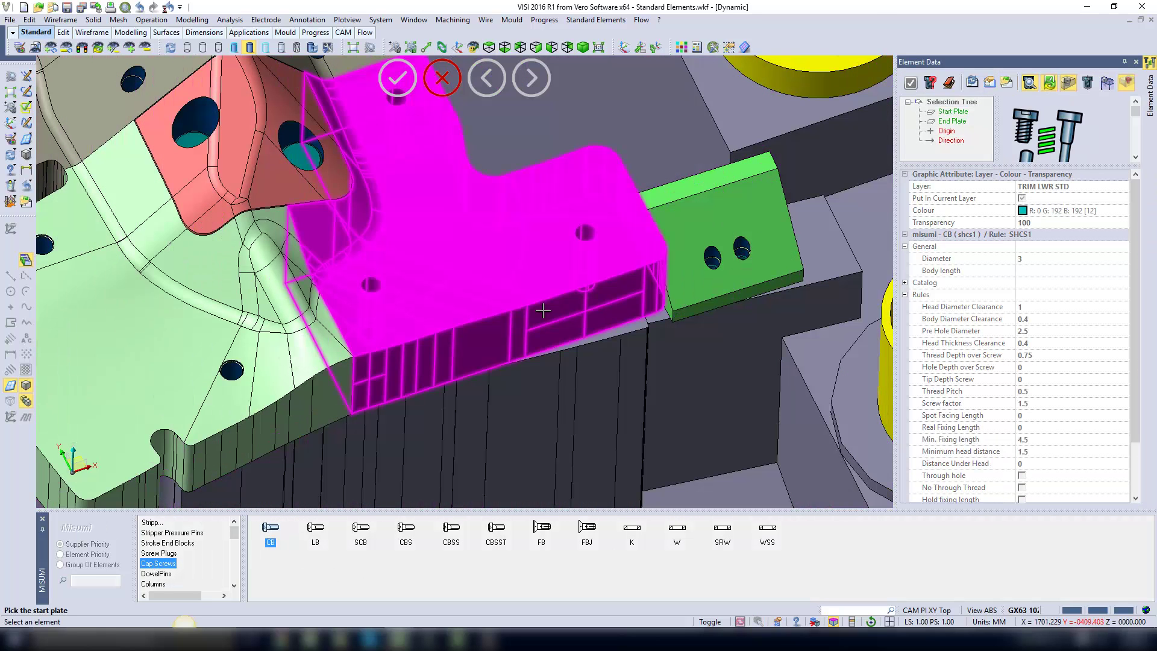
click(550, 328)
click(556, 371)
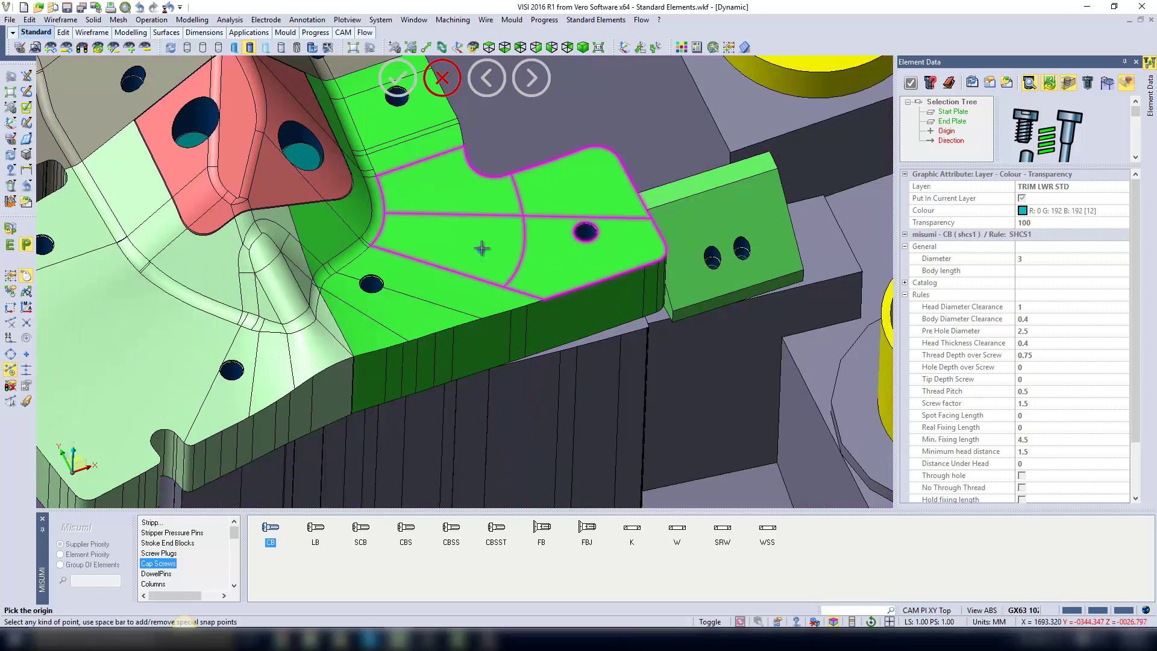
click(489, 246)
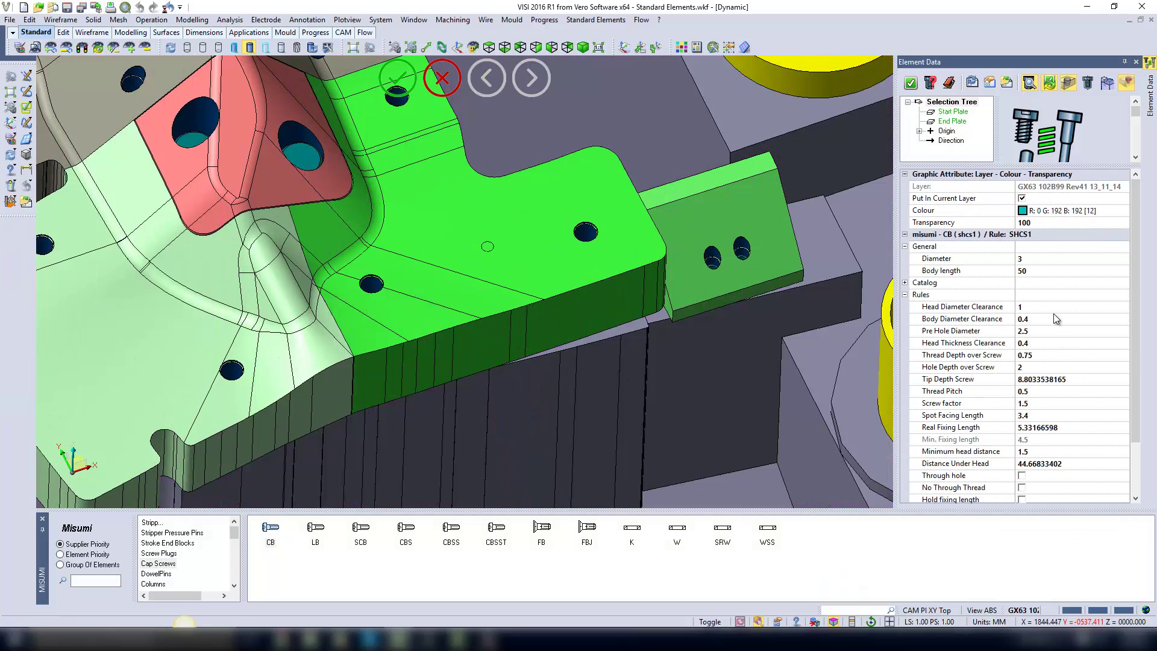
Set diameter 12 and spot facing length 10, then accept the hexagon-socket screw
click(1030, 263)
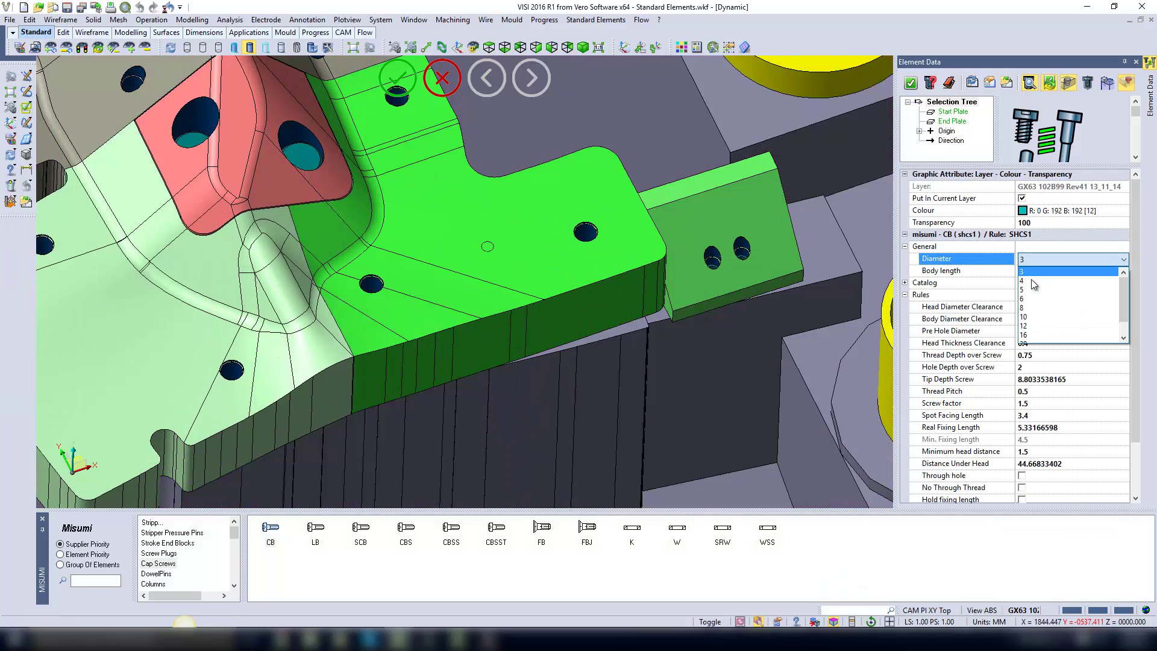
click(1032, 326)
click(1030, 416)
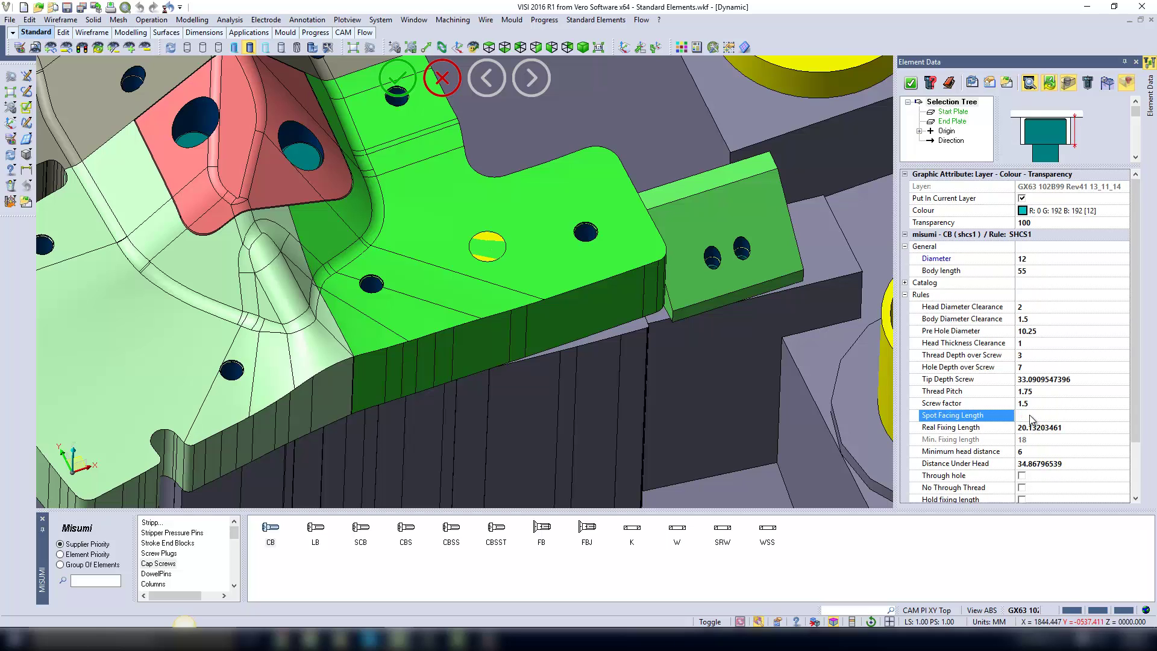
text(10)
key(Return)
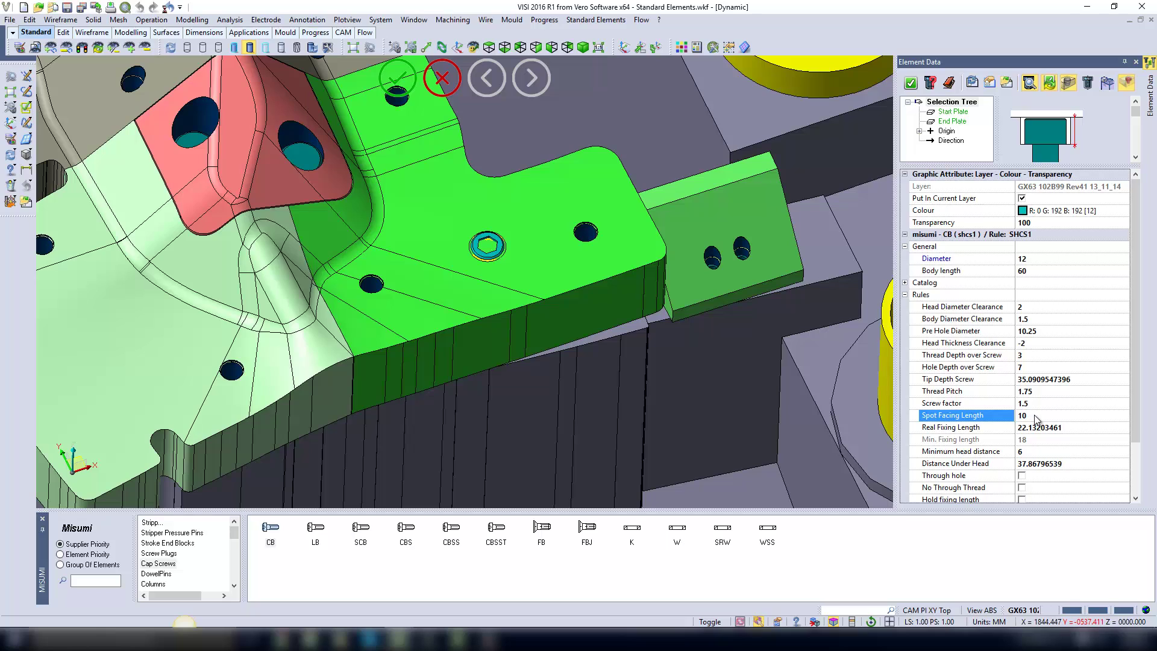
key(Return)
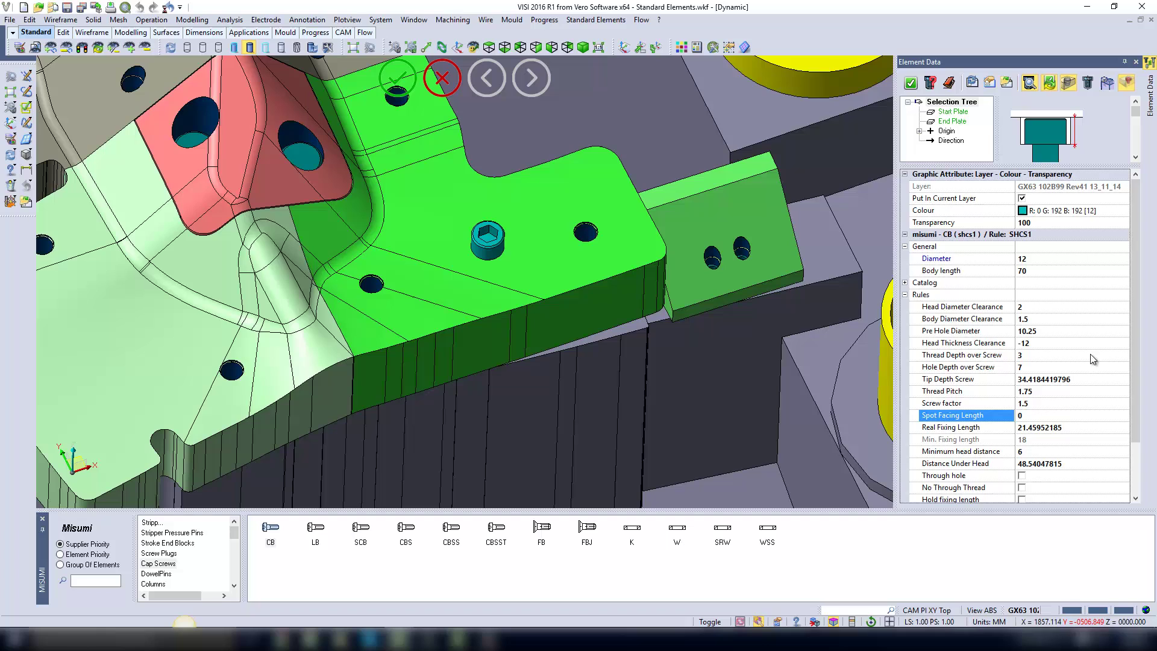
scroll(1129, 347, down, 2)
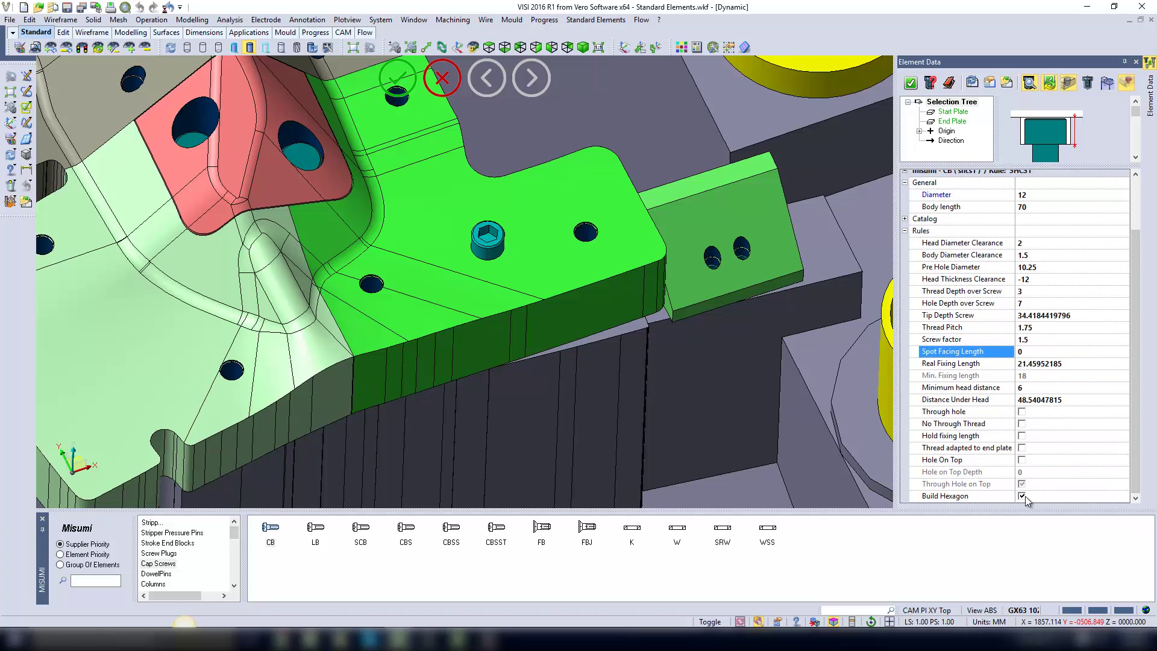
click(911, 83)
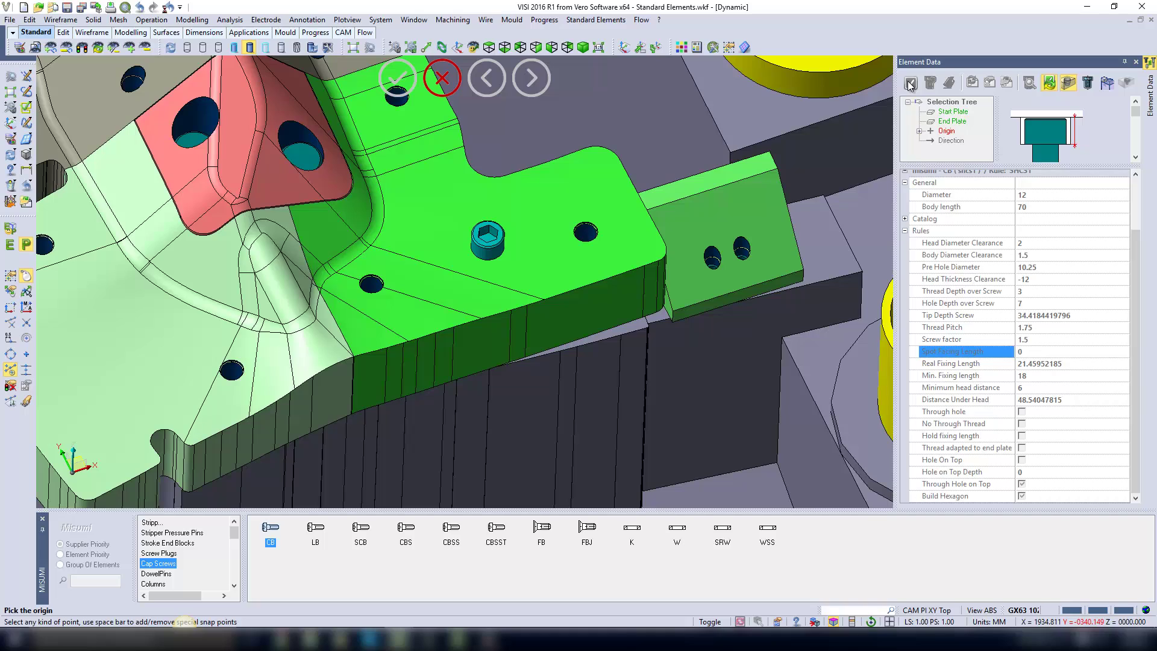